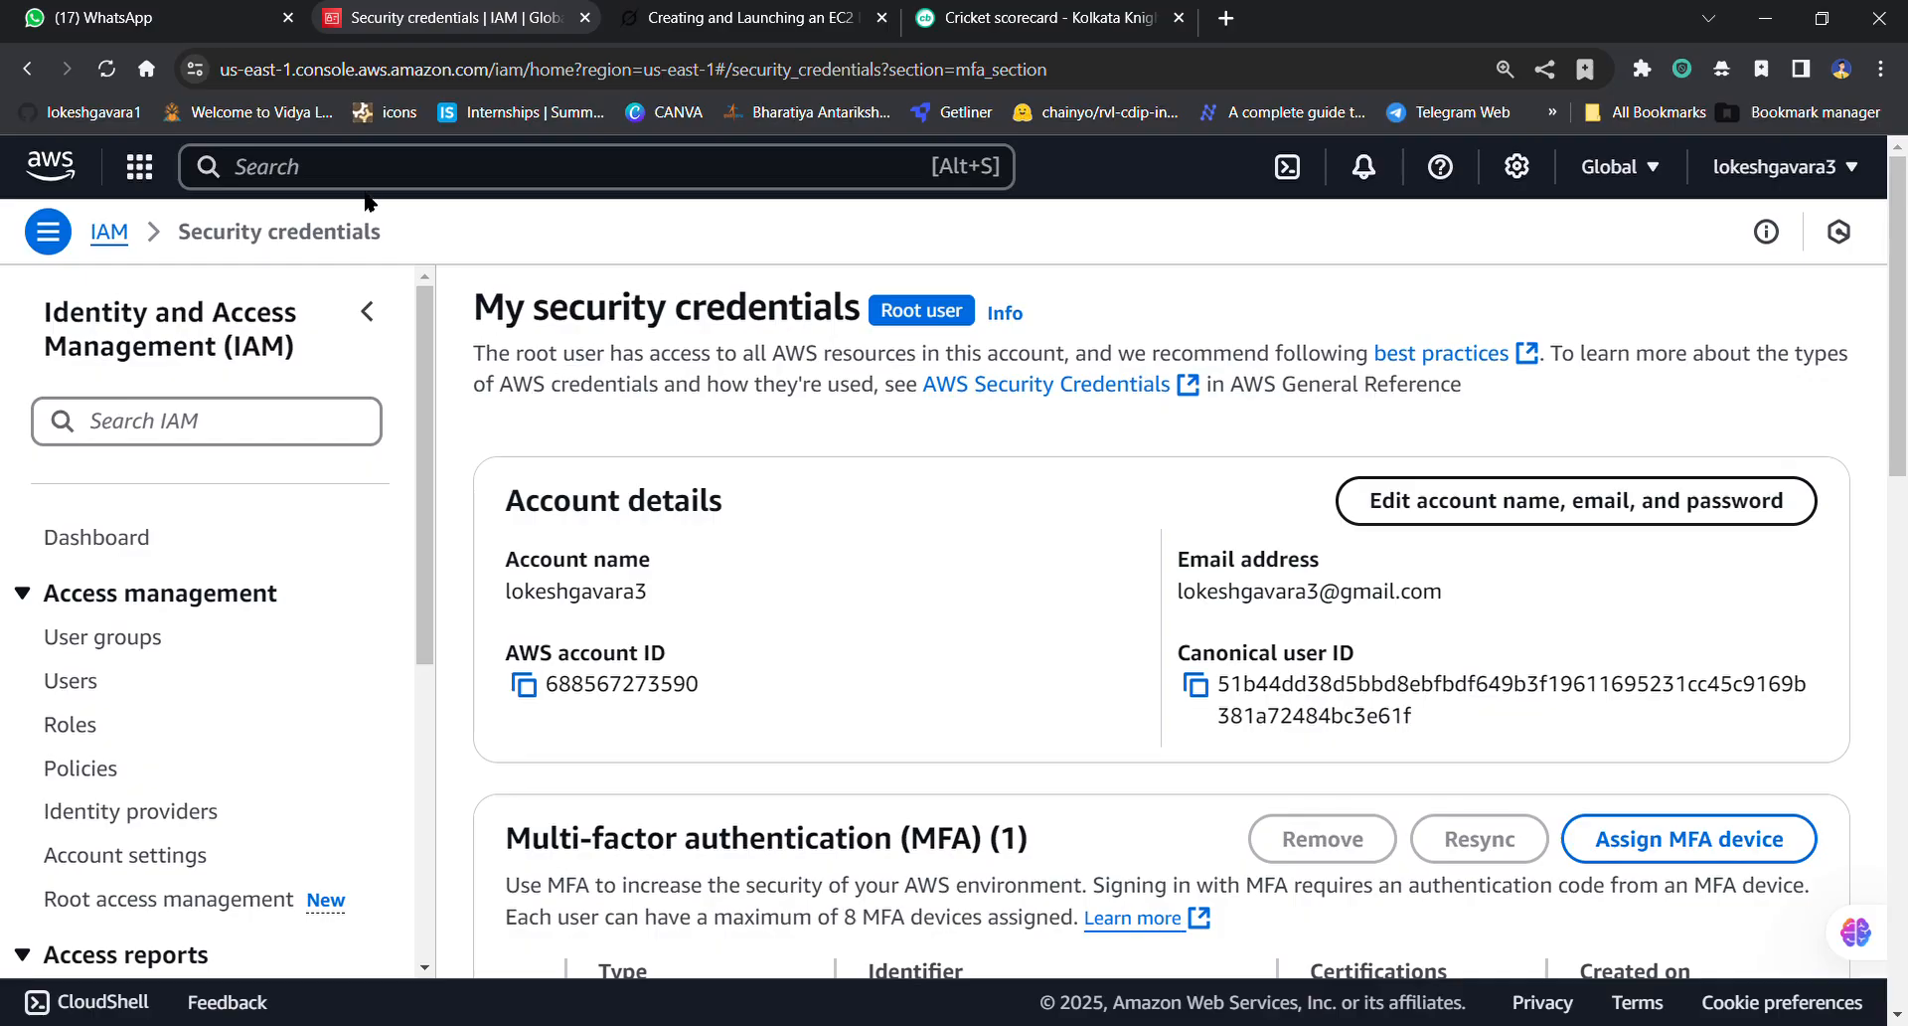
Step: Find the EC2 service by searching for "ec2" and open its Instances list
click(296, 184)
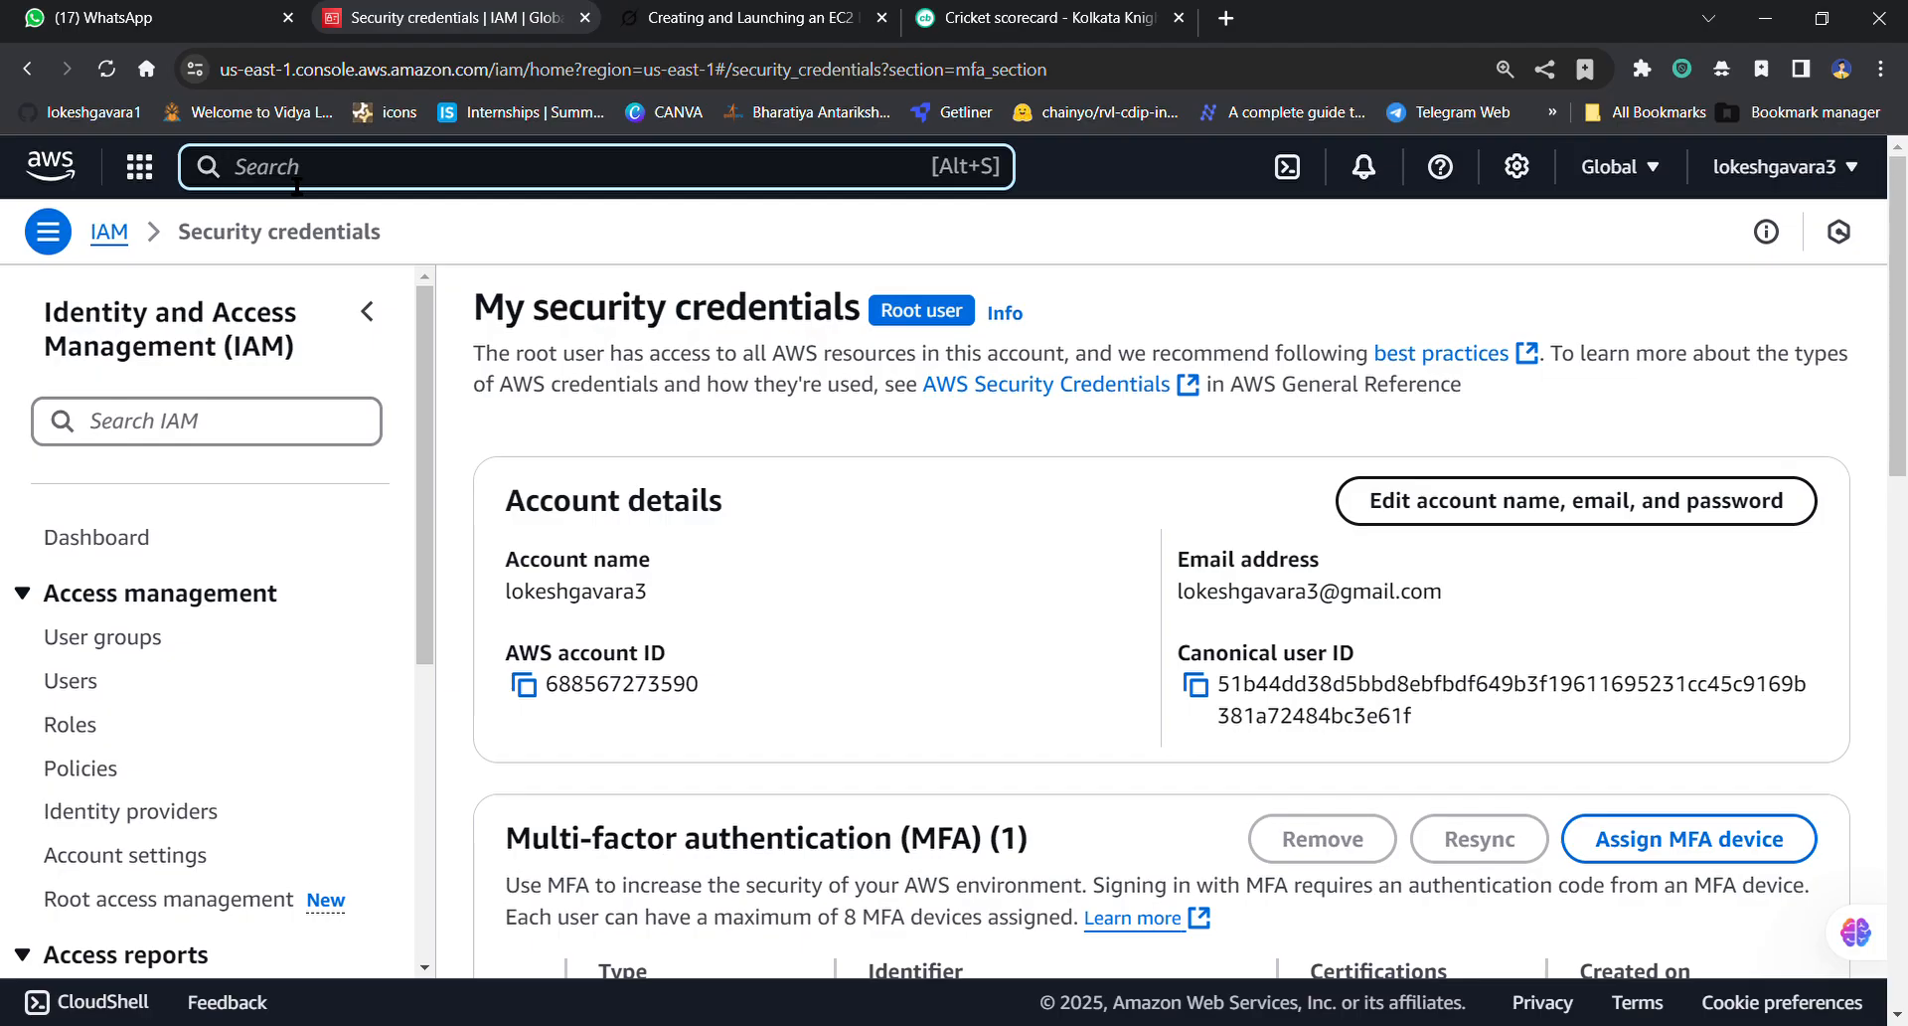
text(ec2)
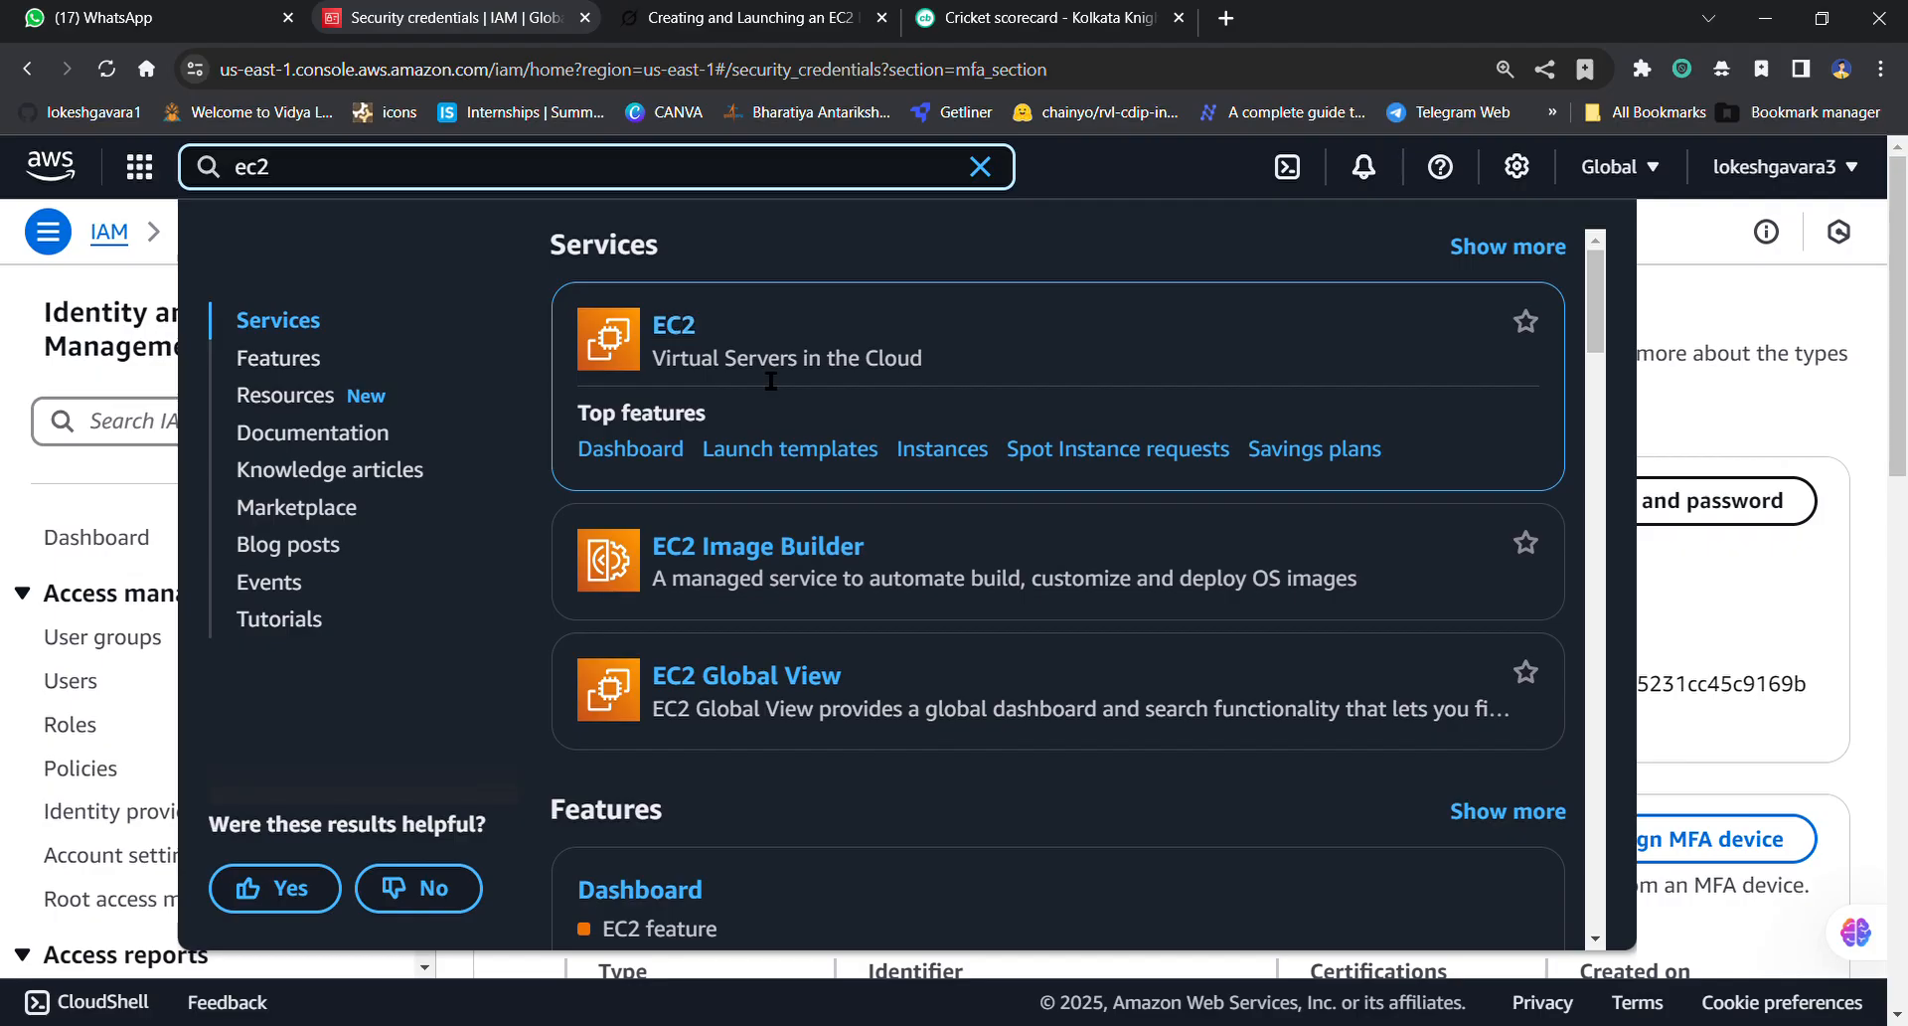
click(693, 328)
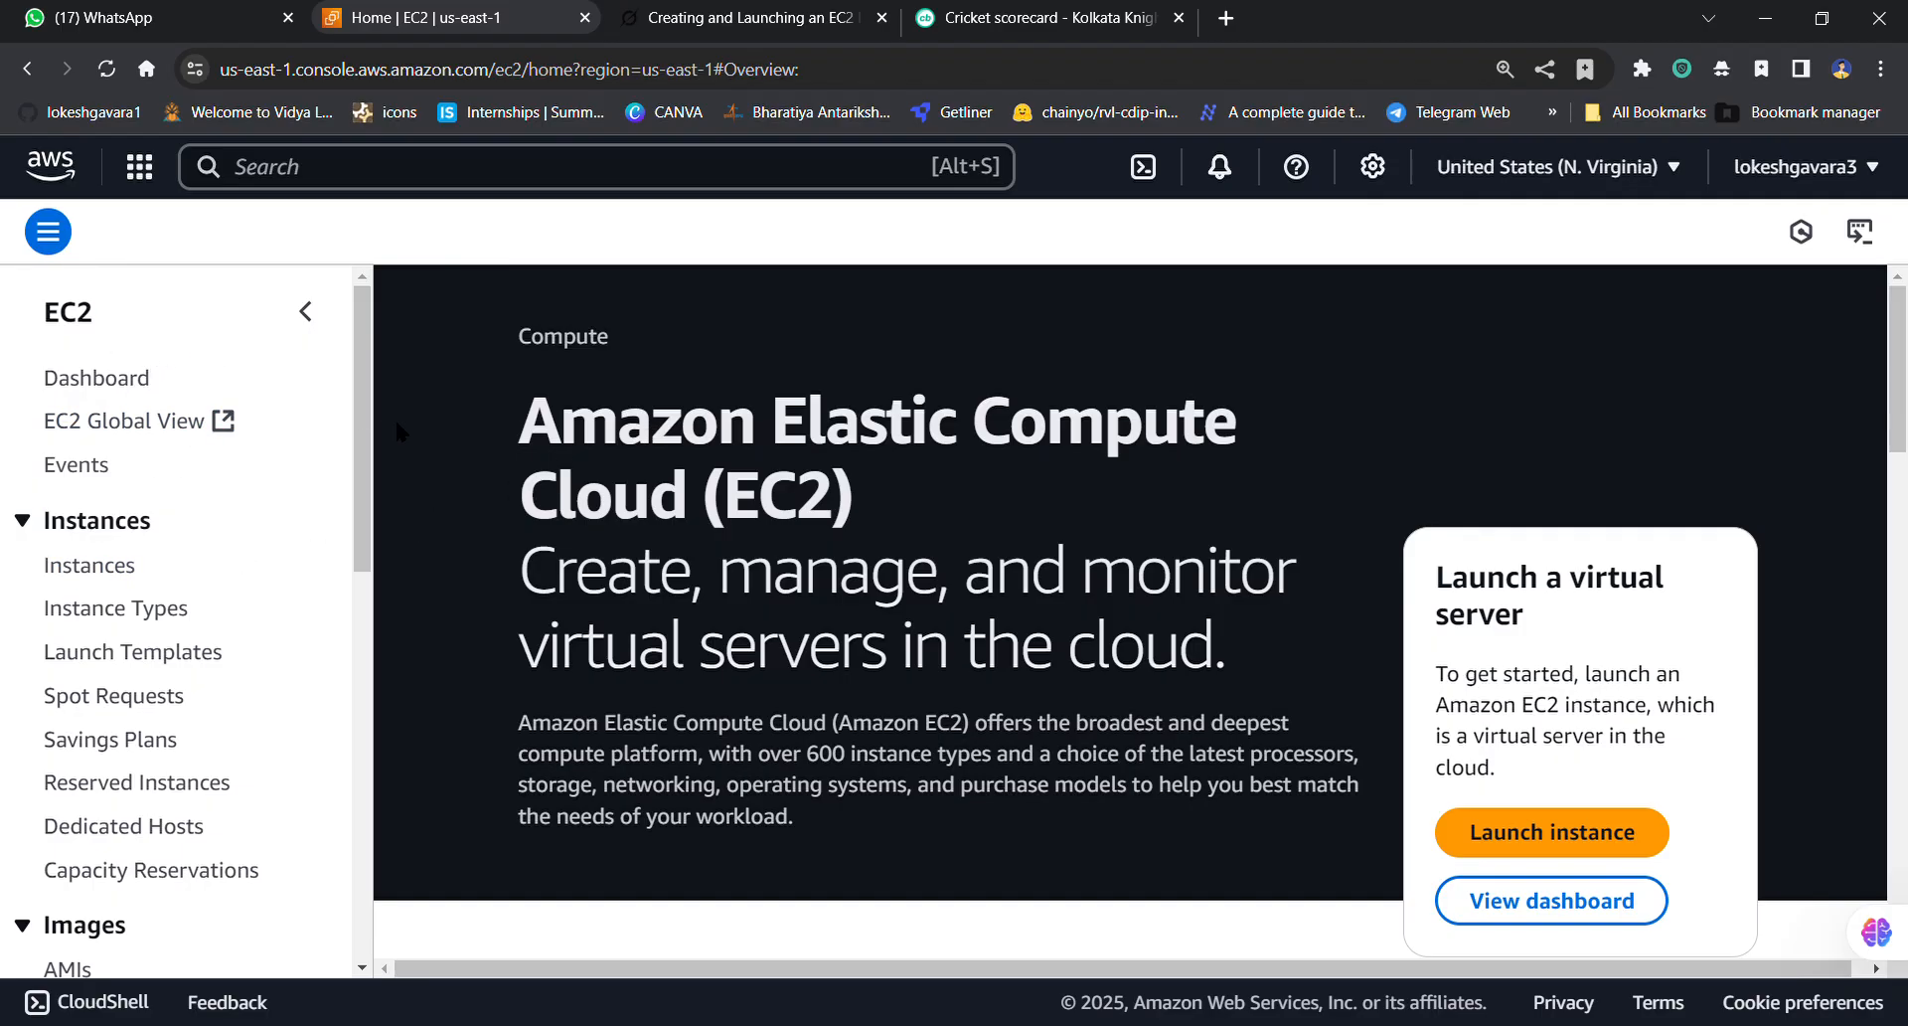
click(123, 574)
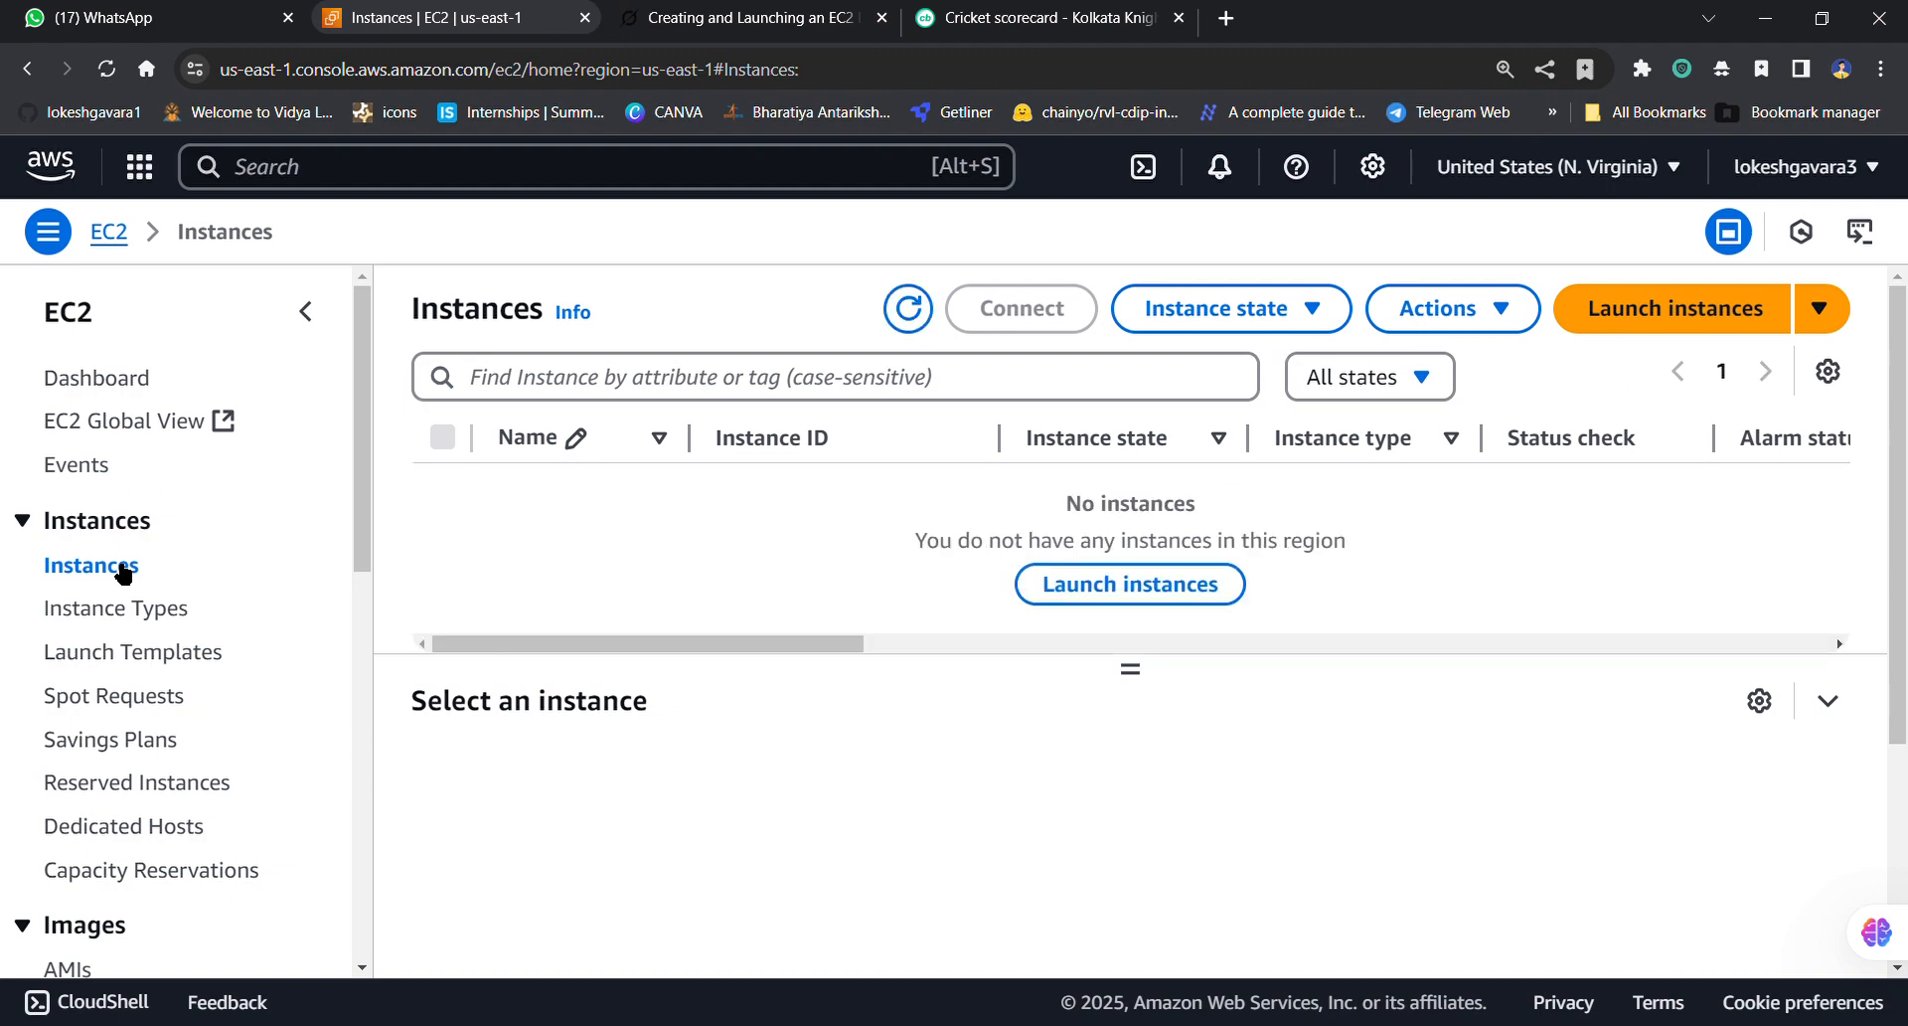
Step: Begin launching a new EC2 instance and name it mynewinstance
click(1668, 314)
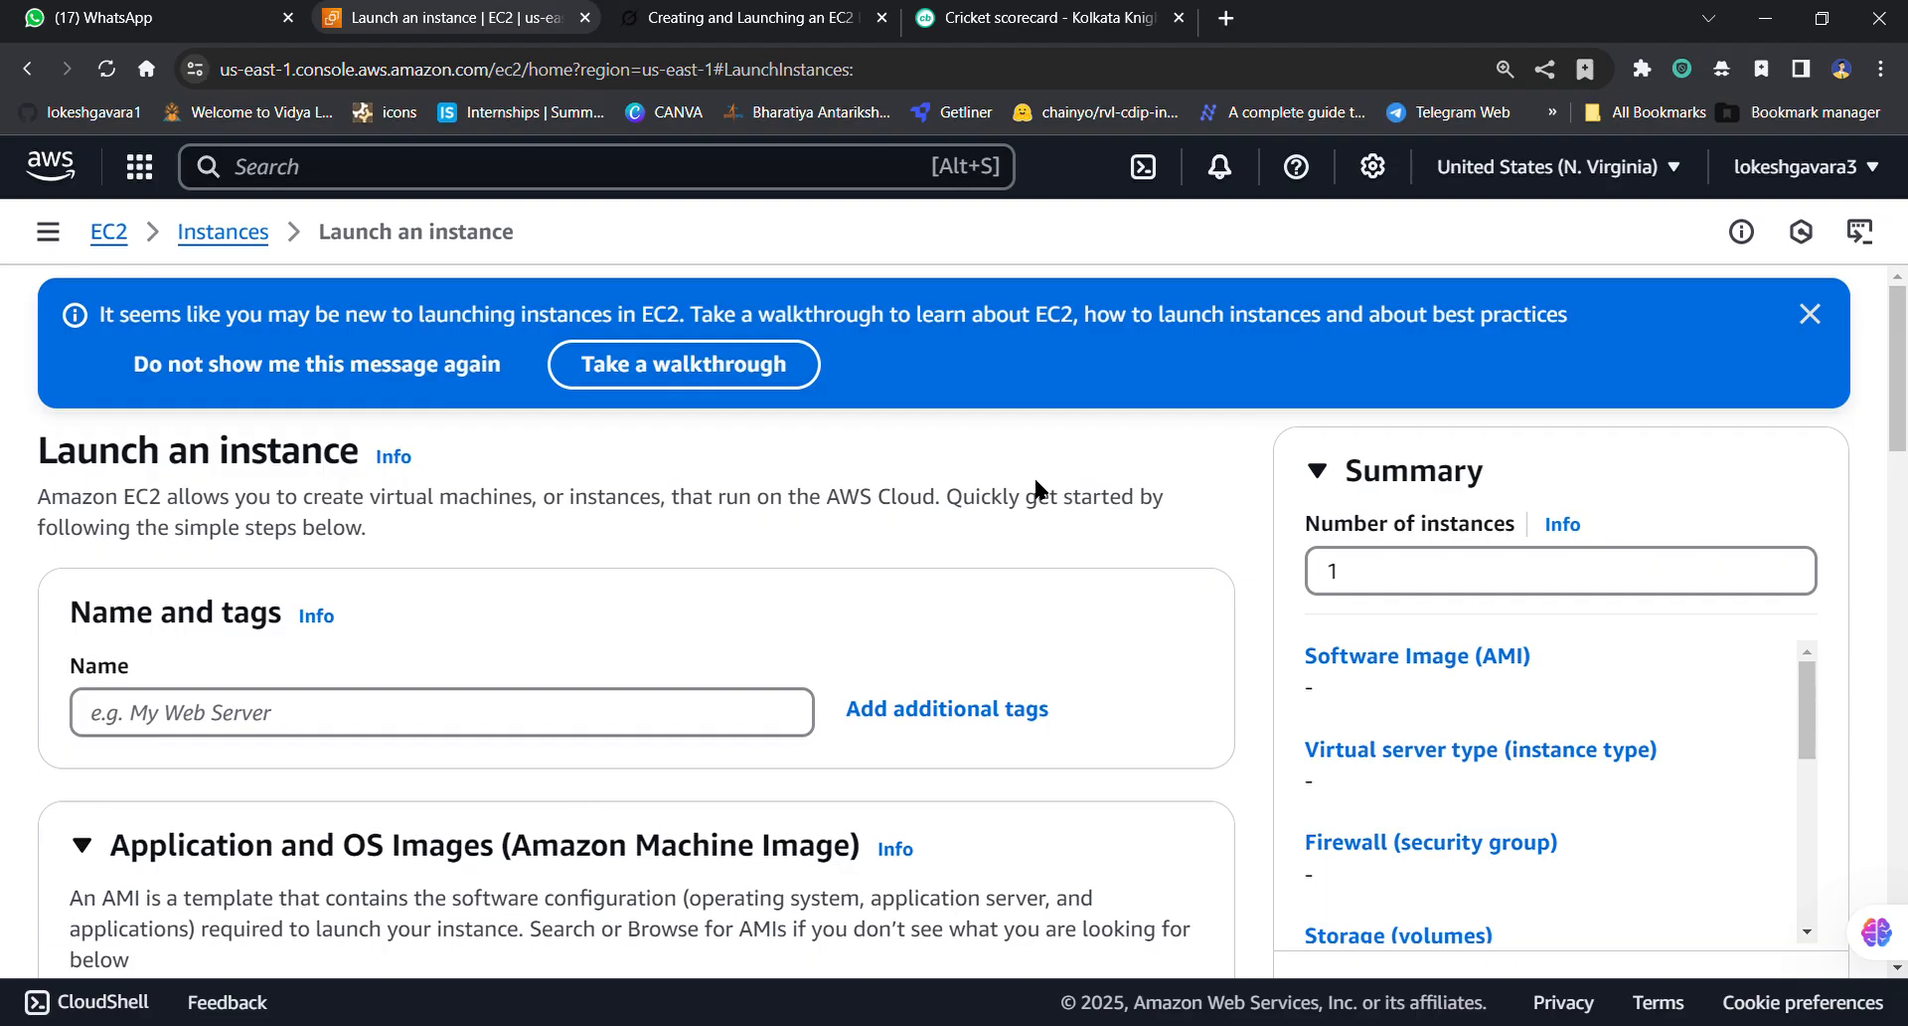
scroll(558, 664, down, 3)
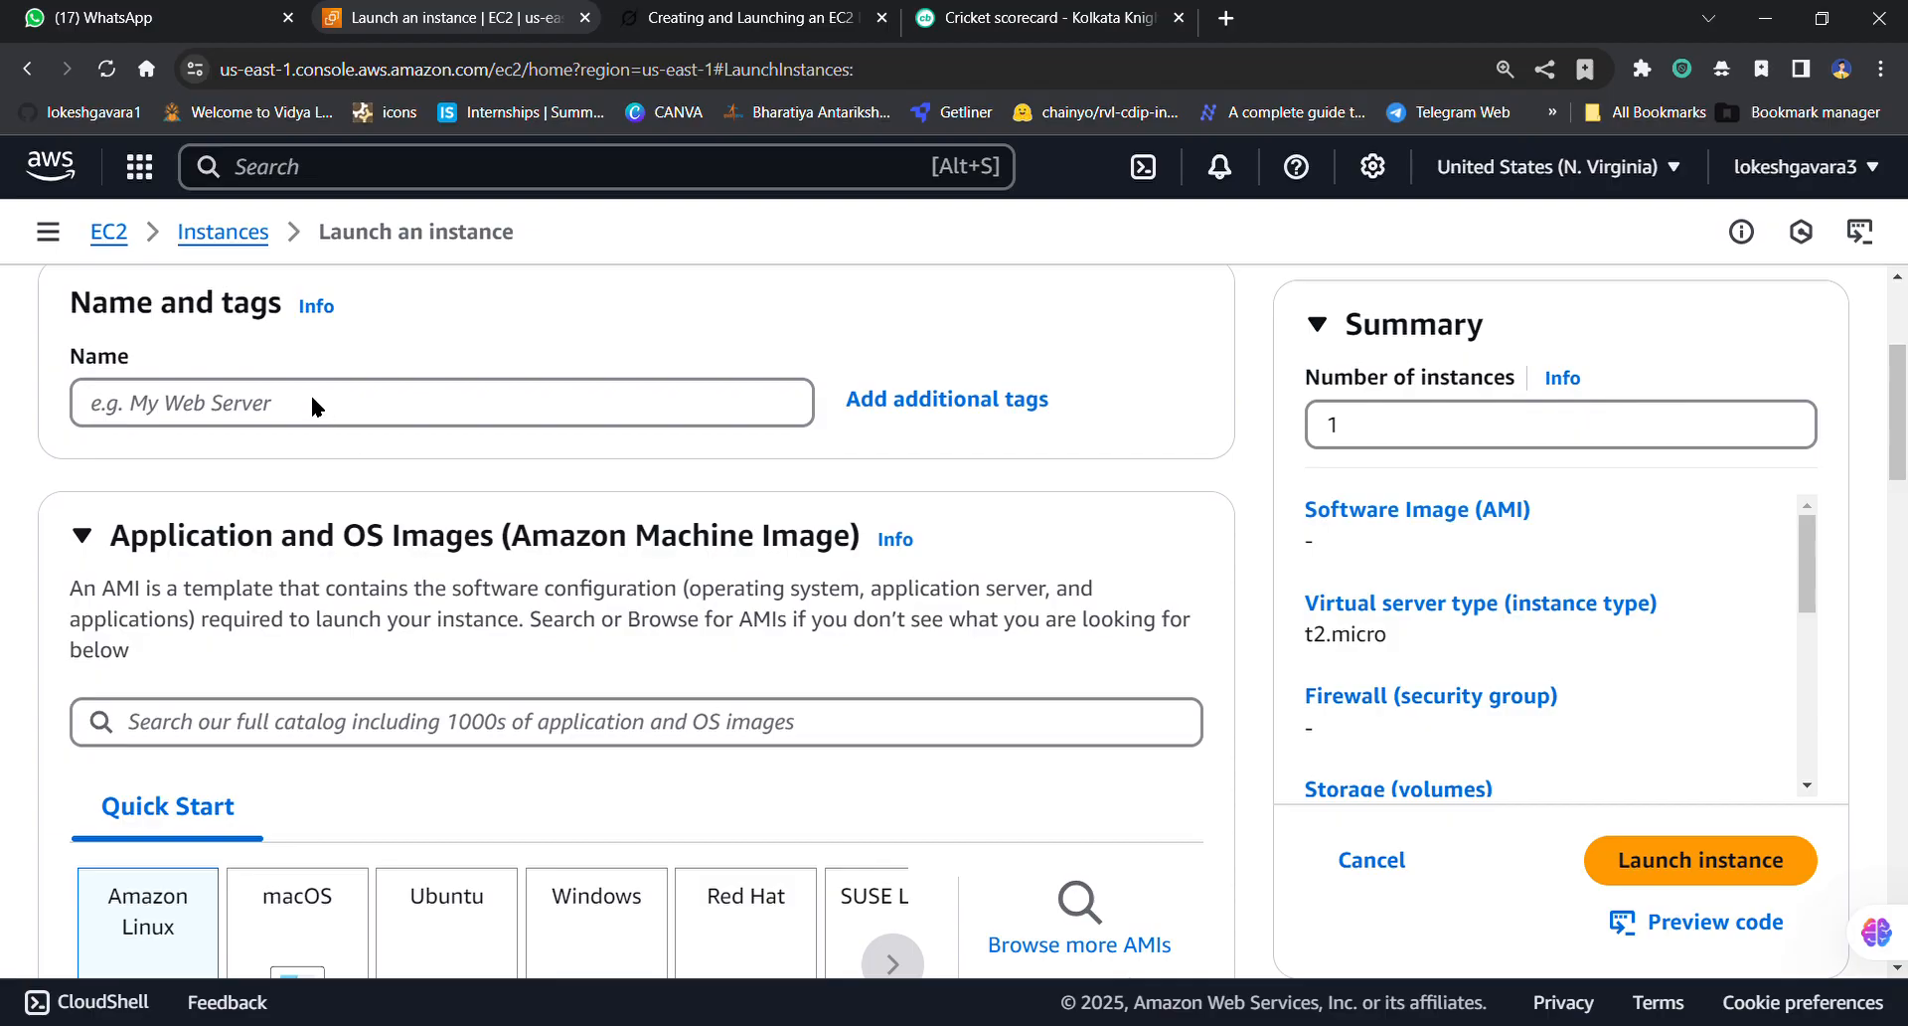
click(252, 424)
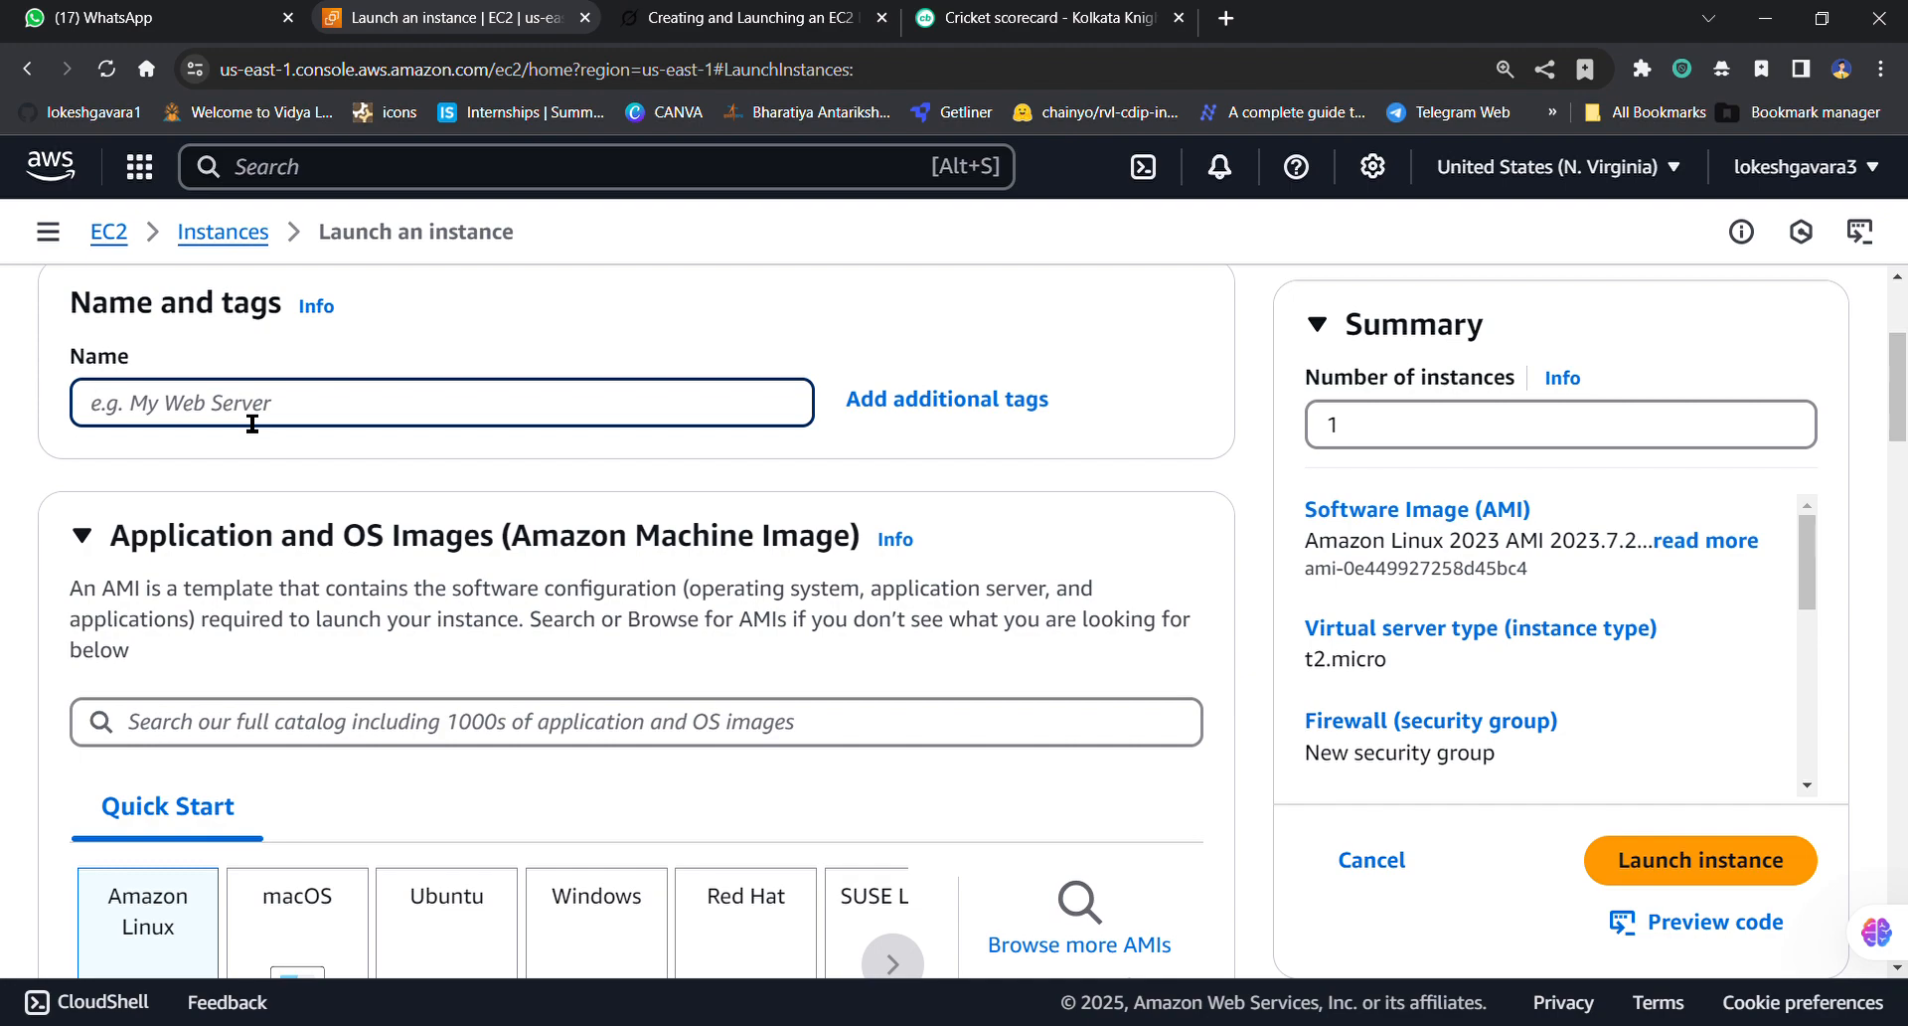
text(mynewinstance)
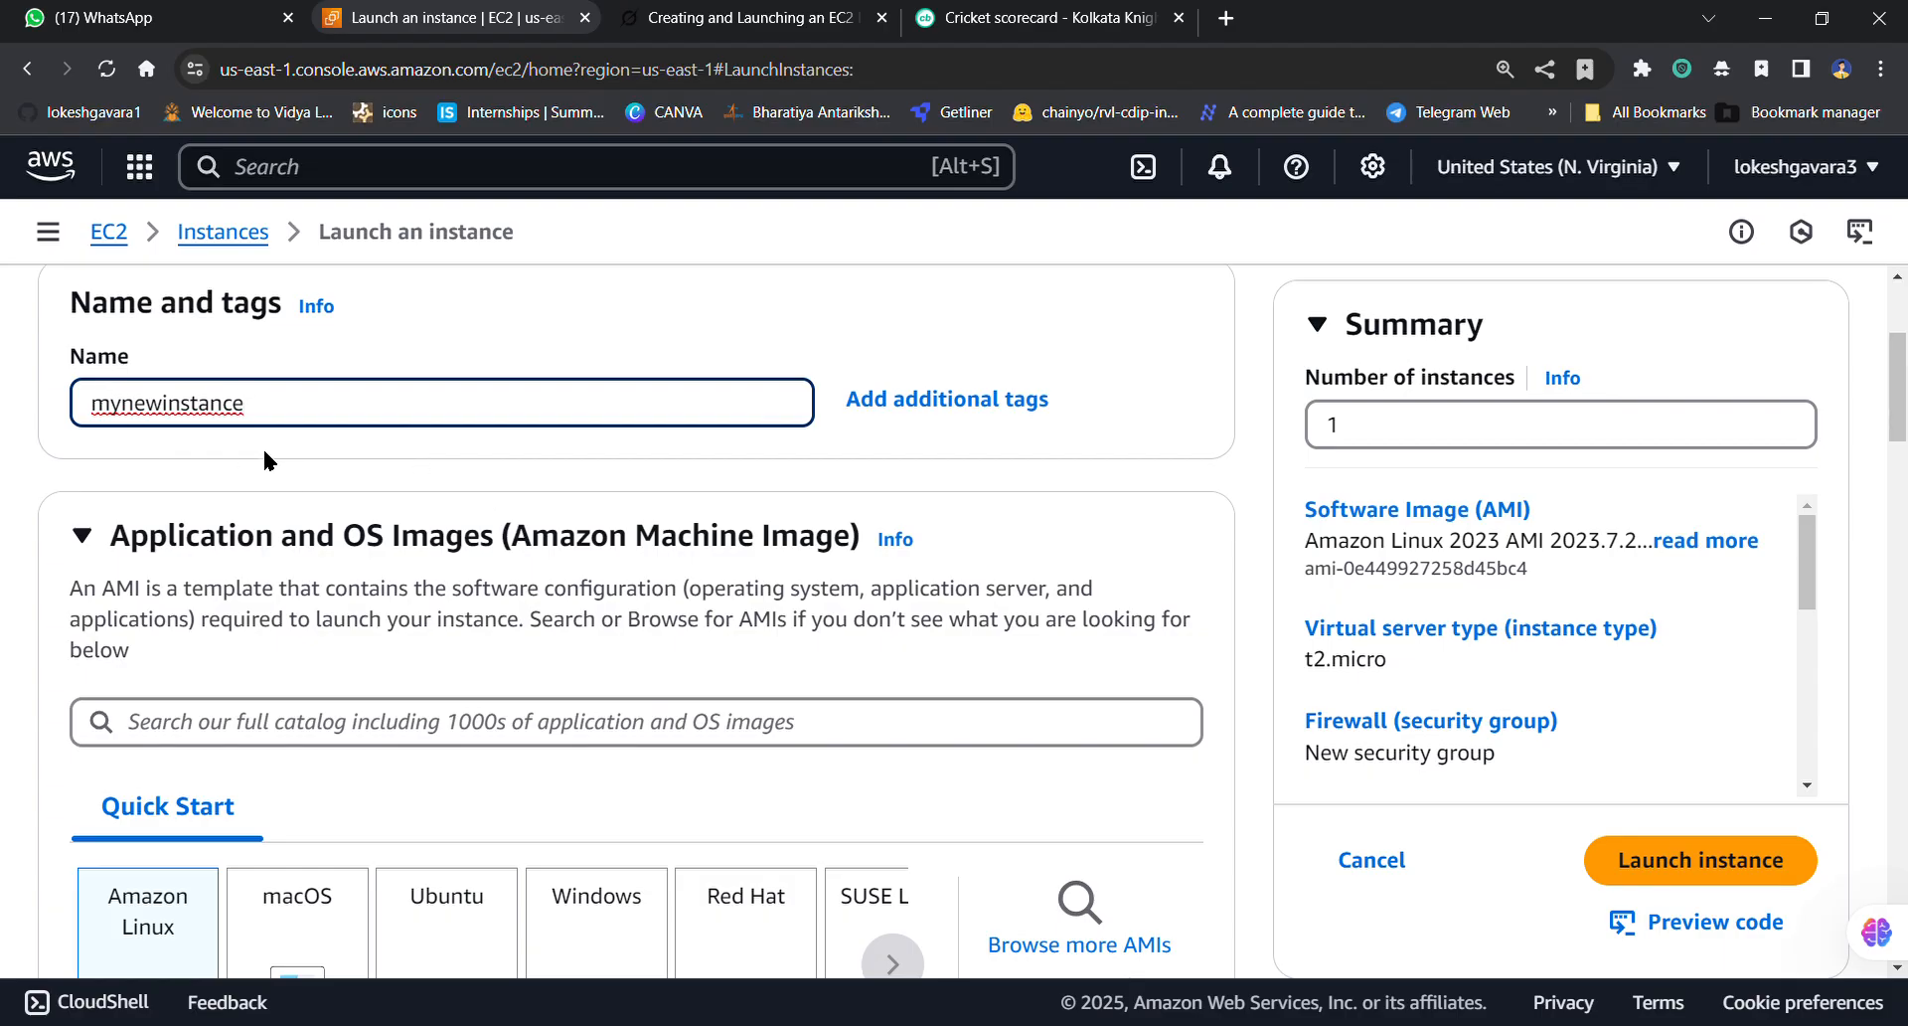
Step: Review the operating system image choices and the details of the selected Amazon Machine Image
scroll(264, 452, down, 3)
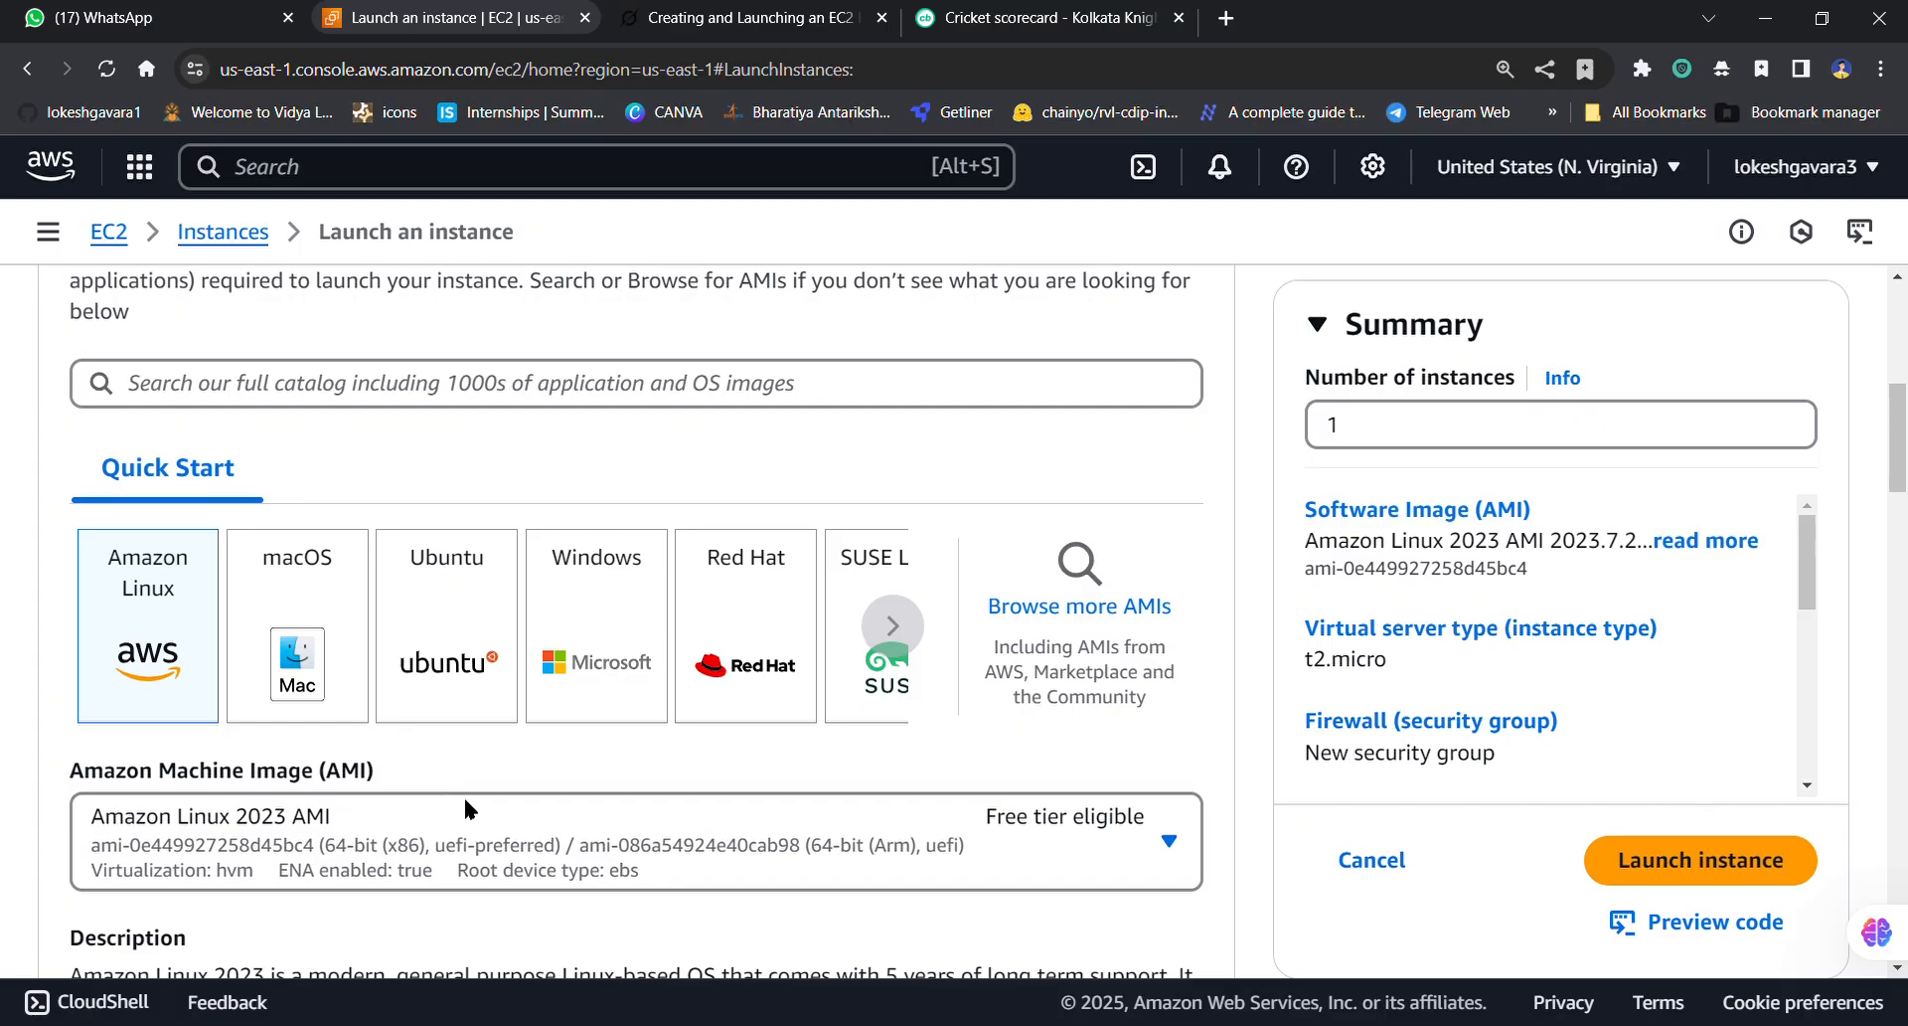
scroll(646, 839, down, 2)
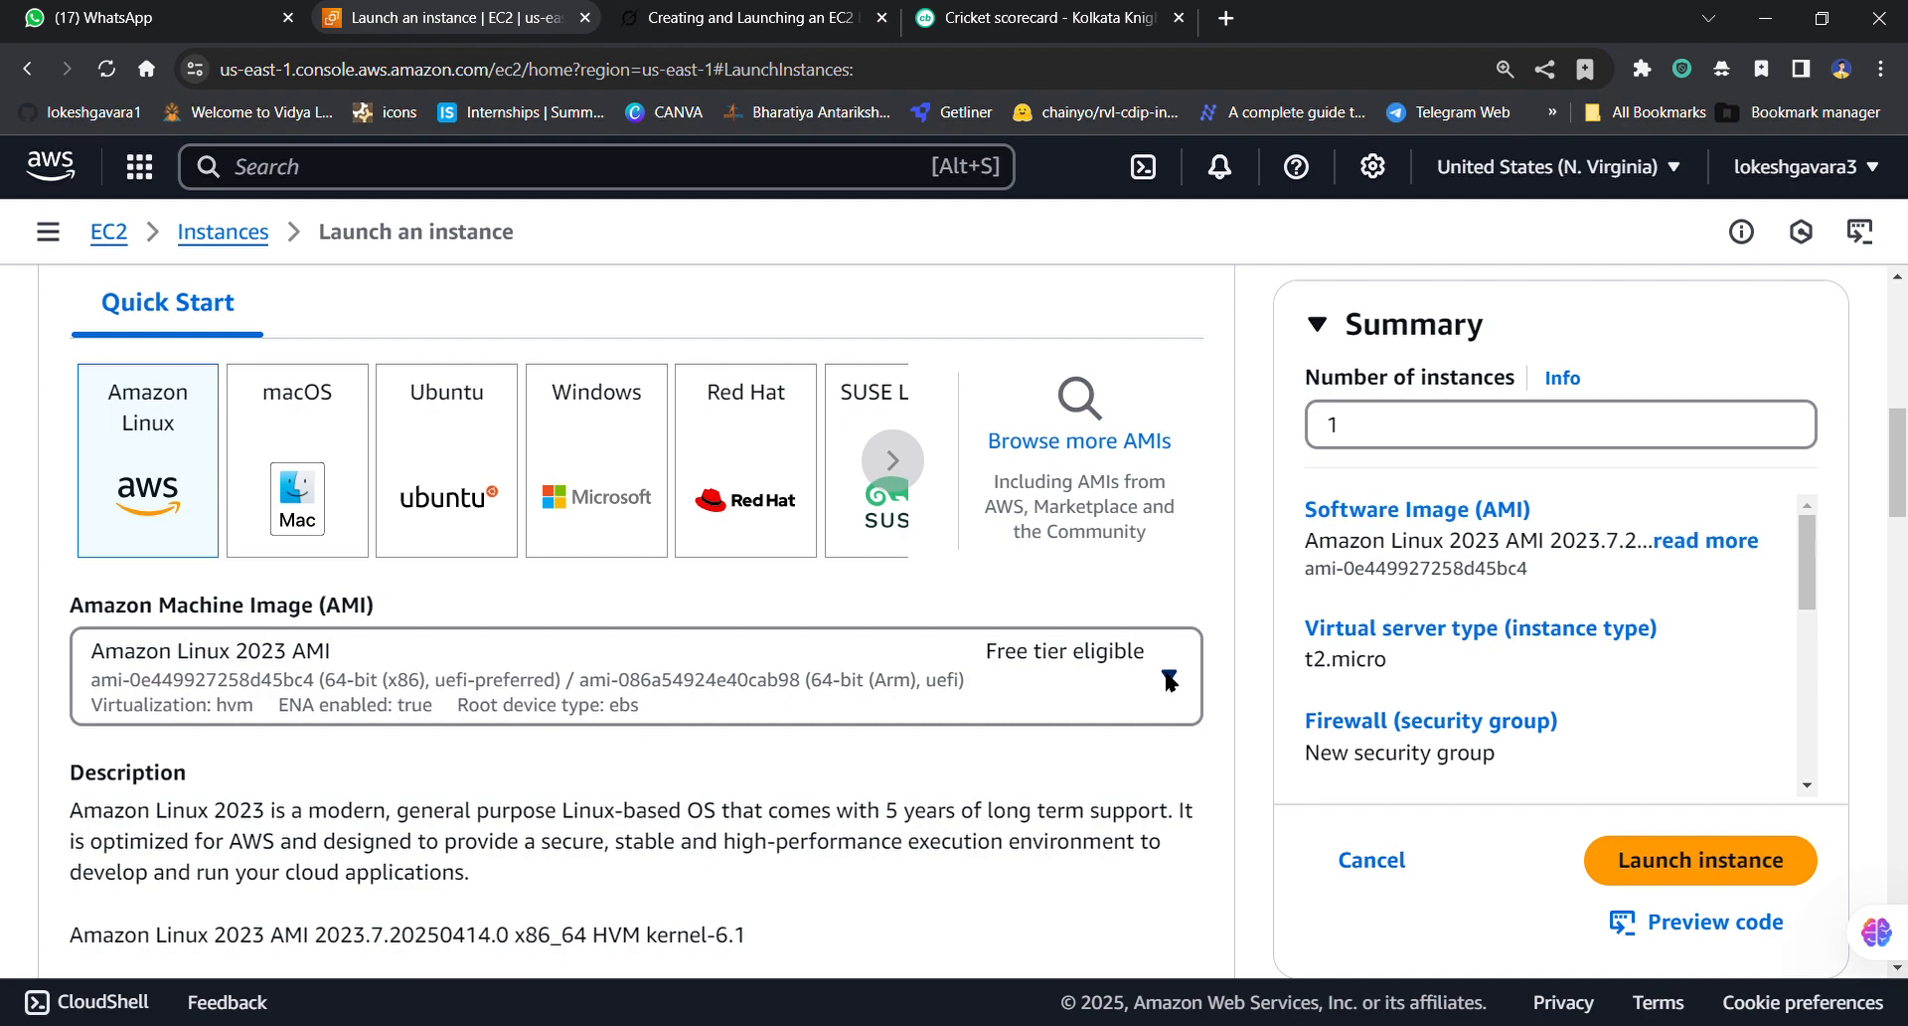
click(1169, 681)
click(1169, 676)
scroll(839, 764, down, 5)
scroll(839, 757, up, 4)
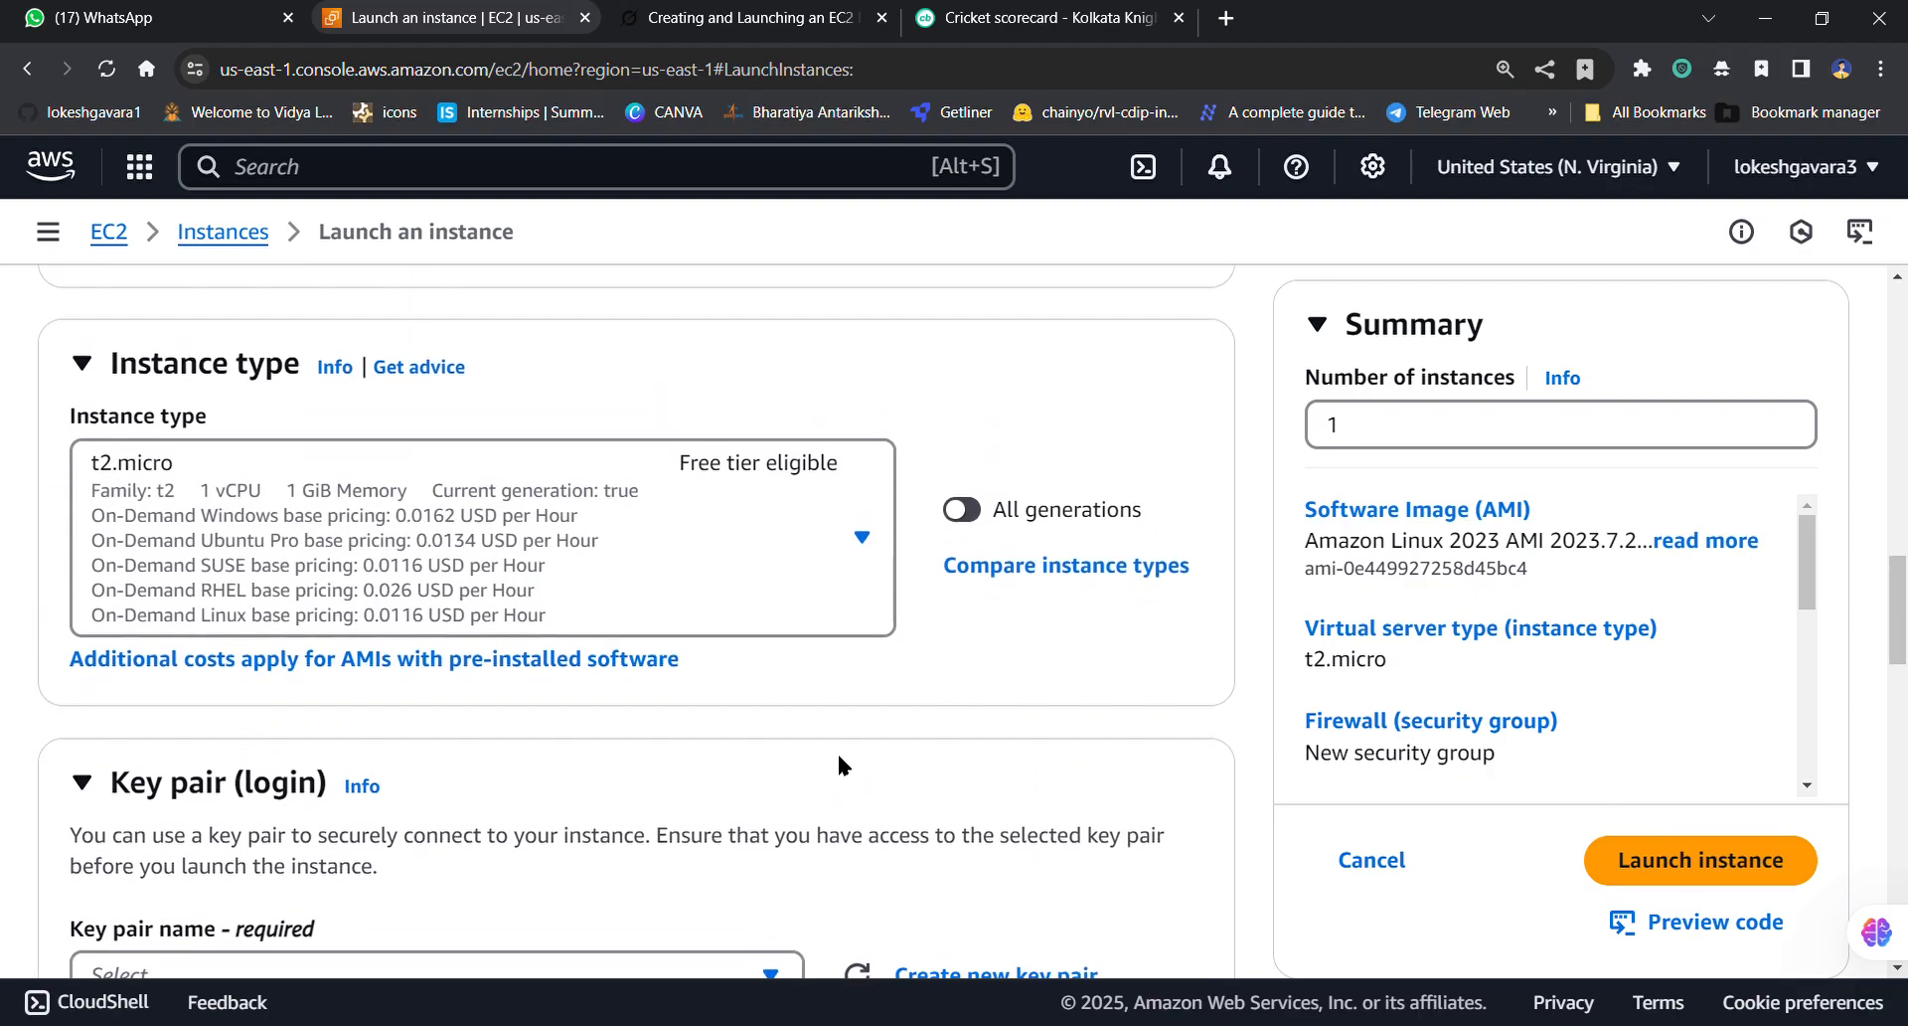
scroll(839, 758, up, 7)
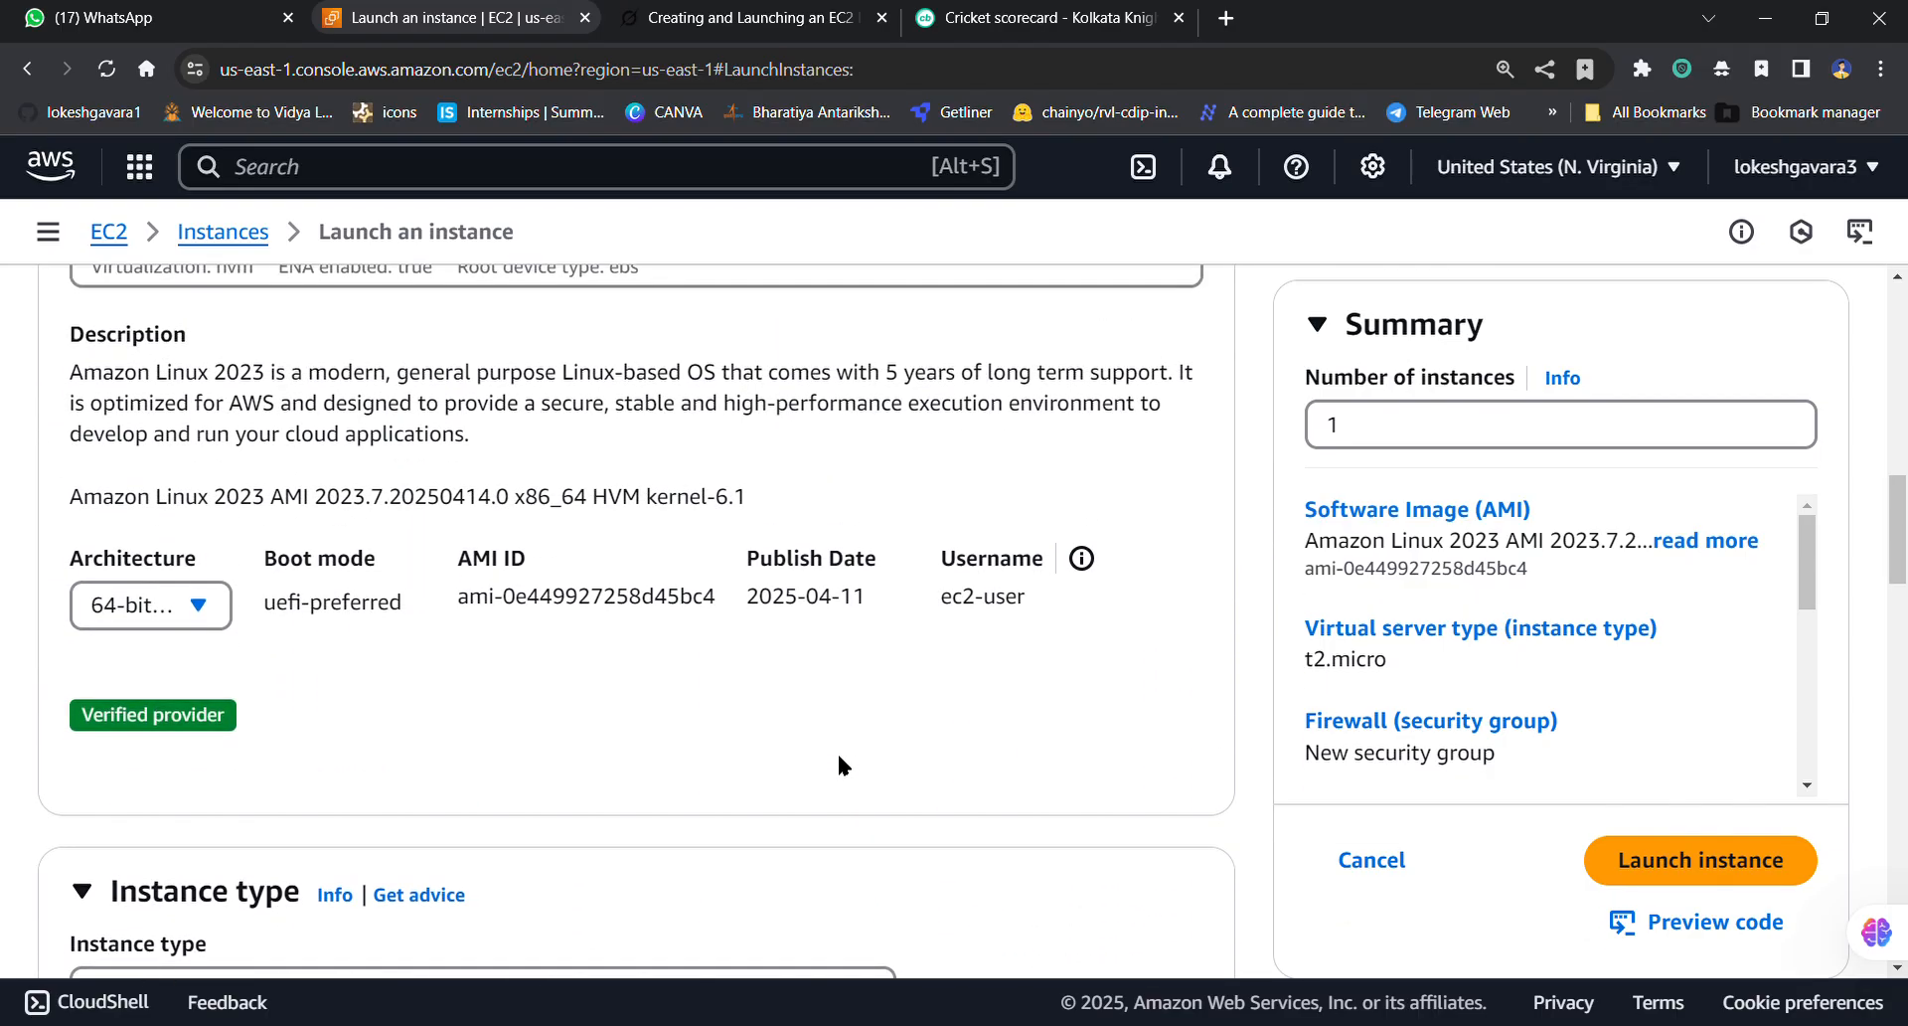
scroll(838, 758, down, 4)
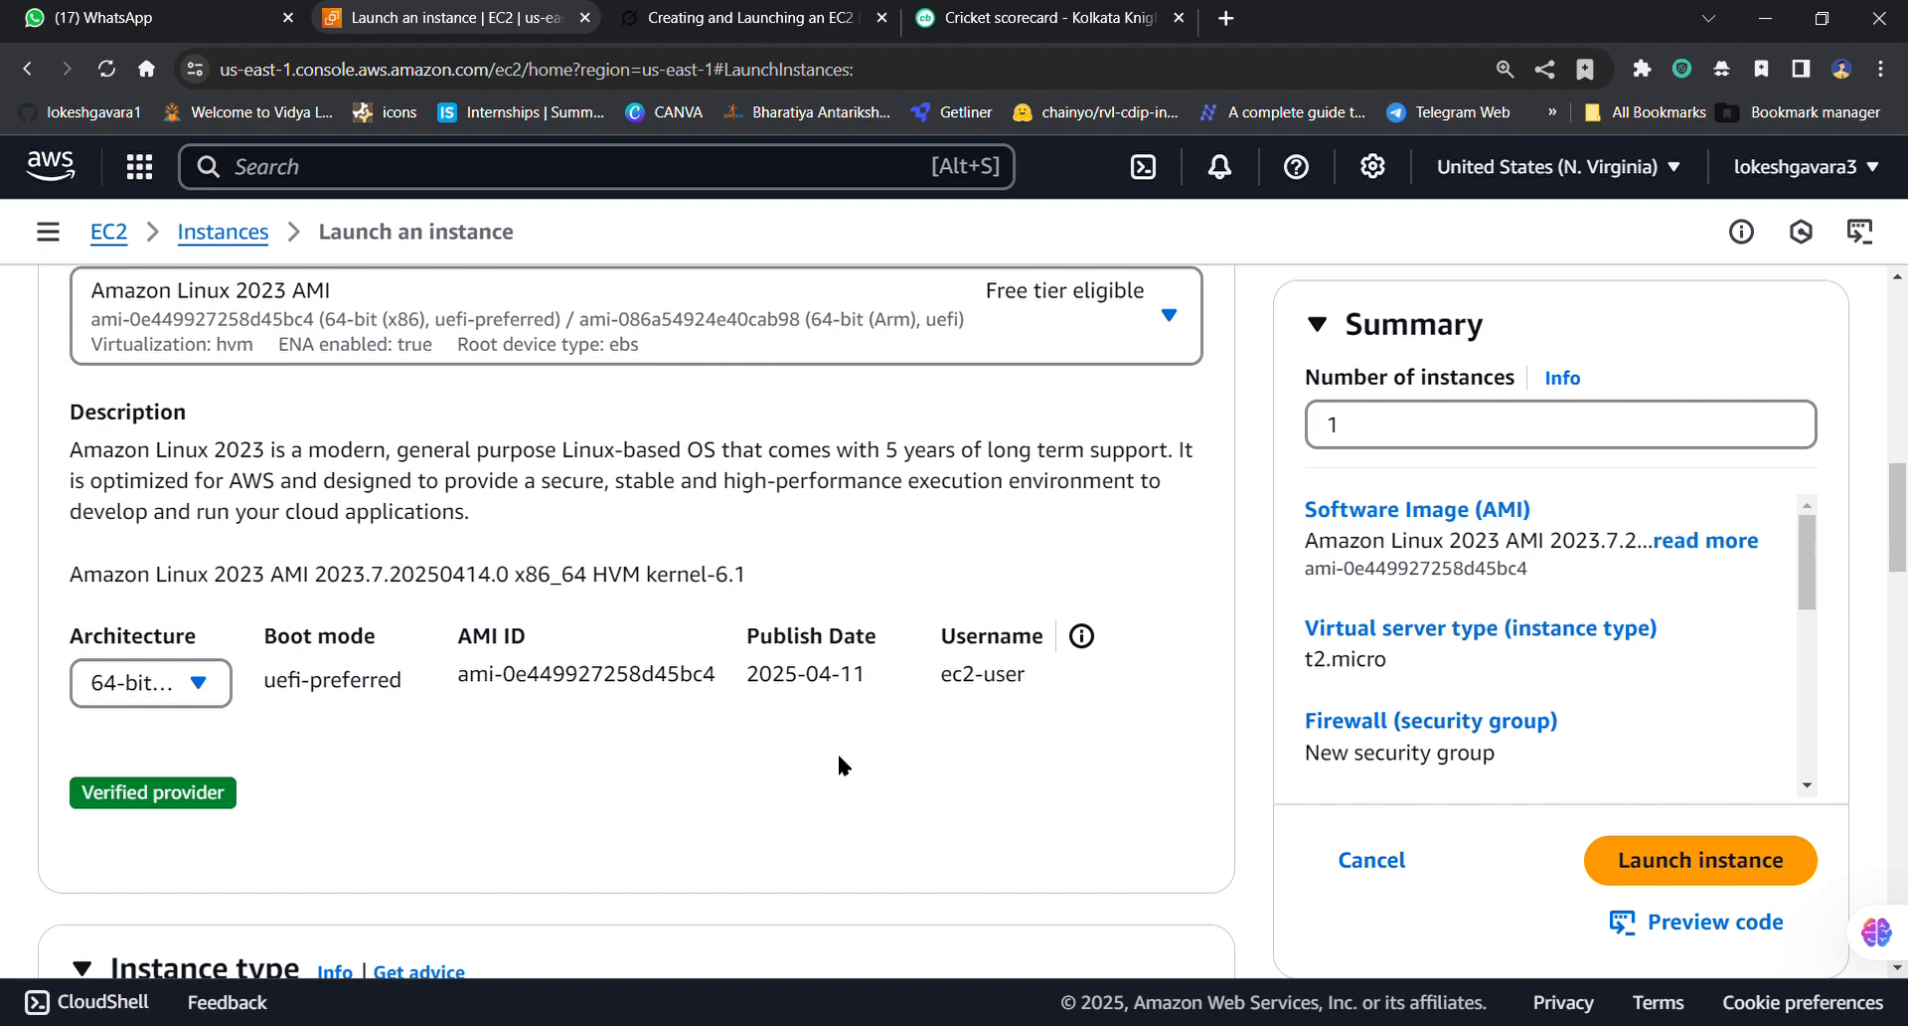
scroll(838, 758, up, 2)
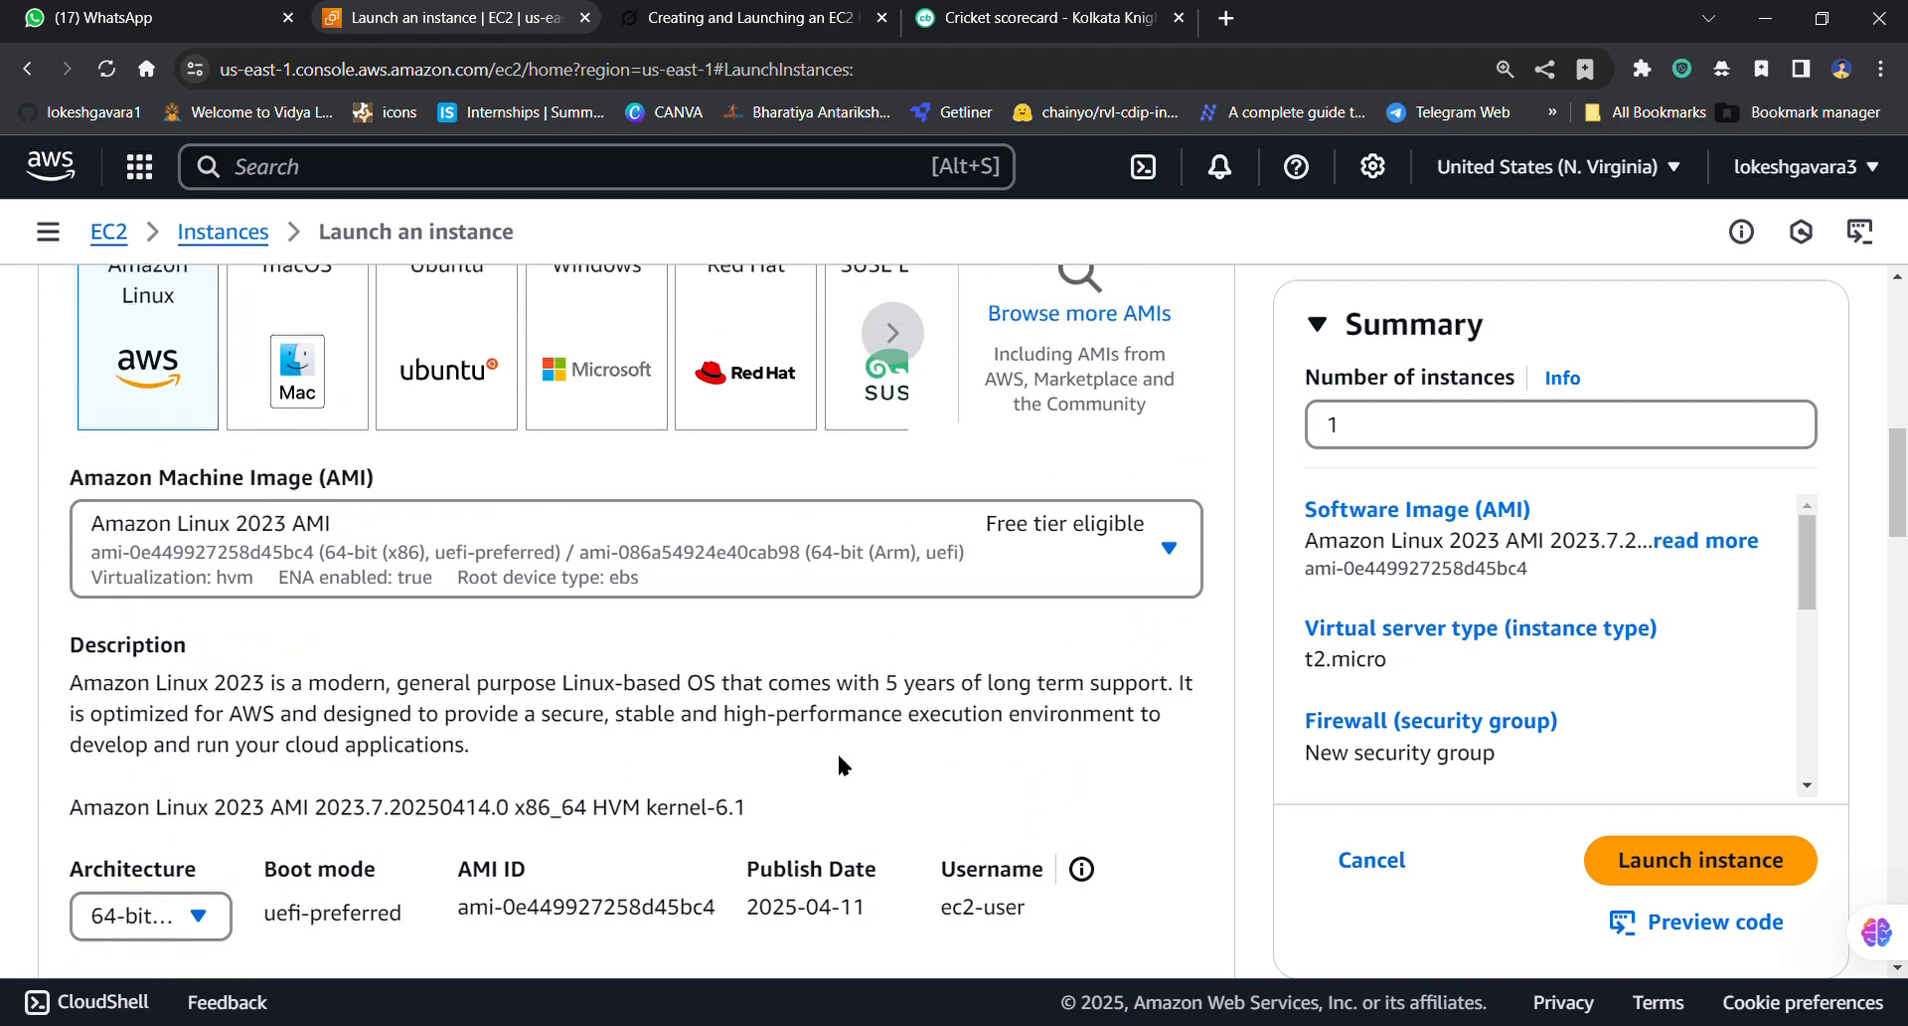
Step: Examine the available instance types around t2.micro without changing the selection
scroll(839, 757, down, 6)
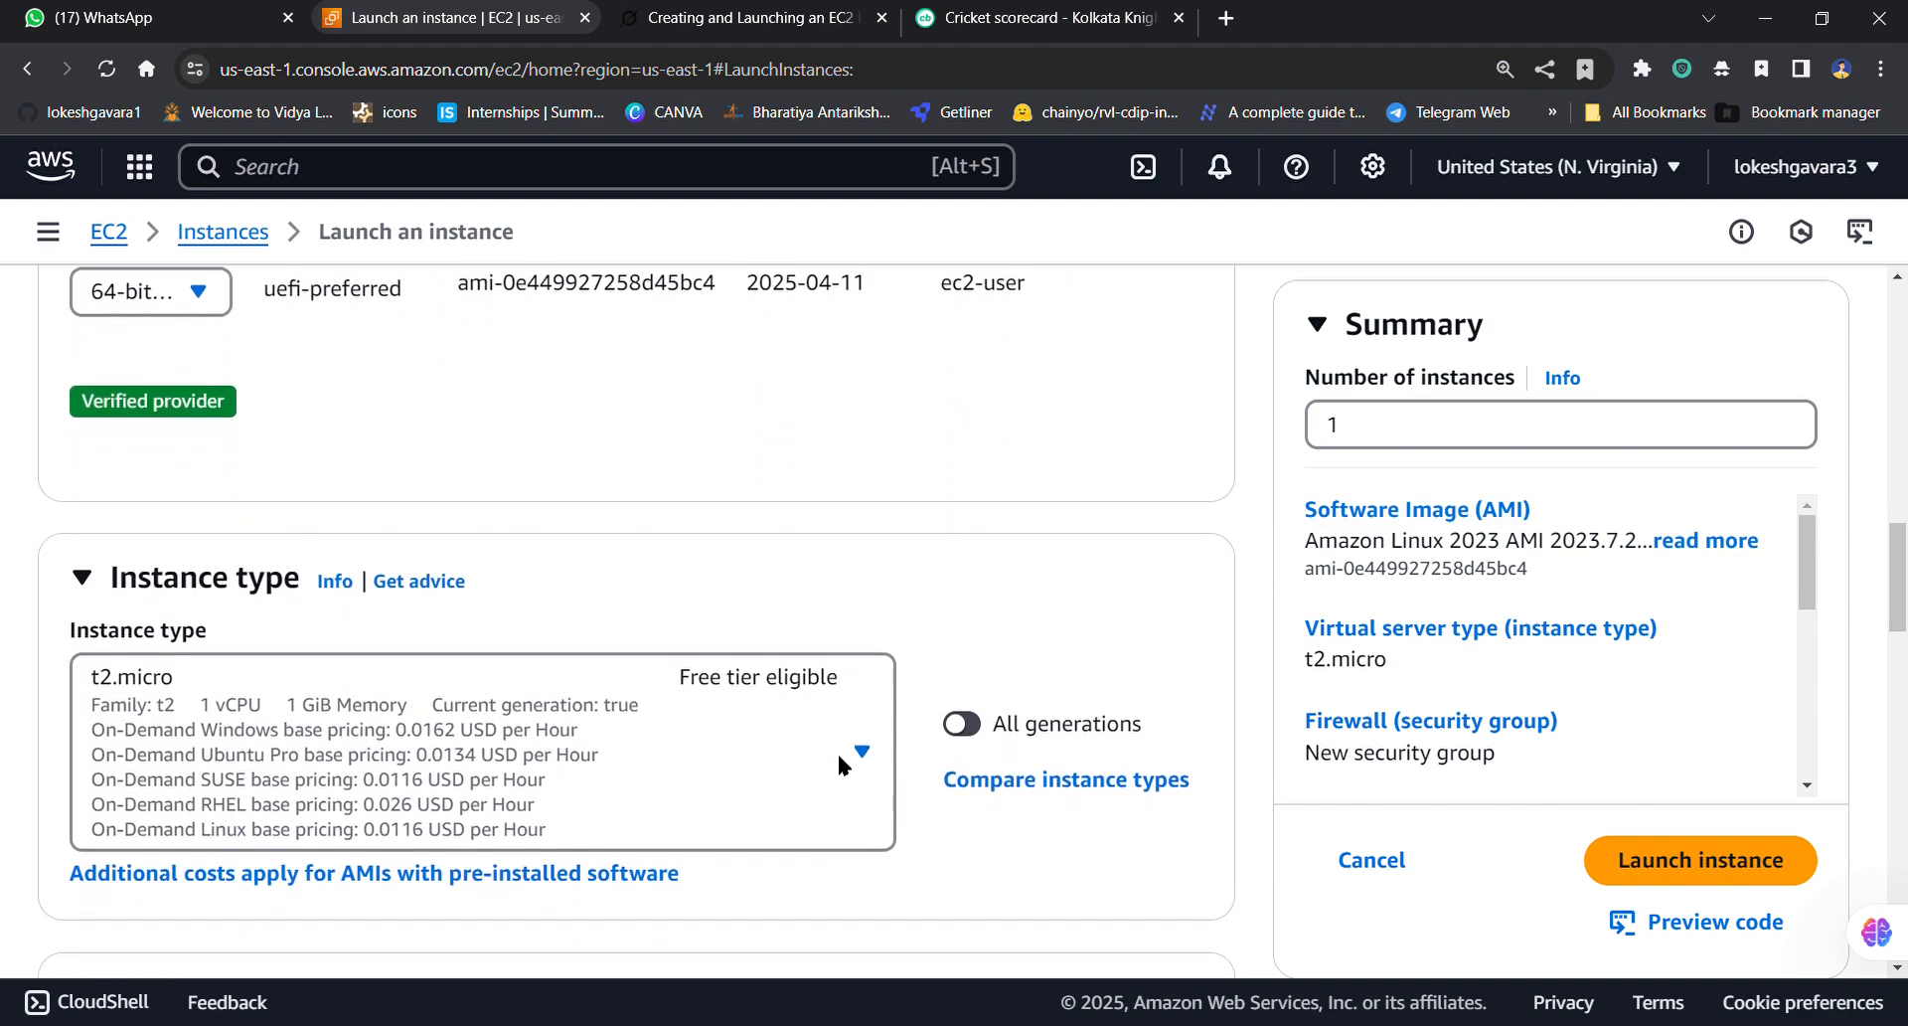
scroll(839, 763, down, 1)
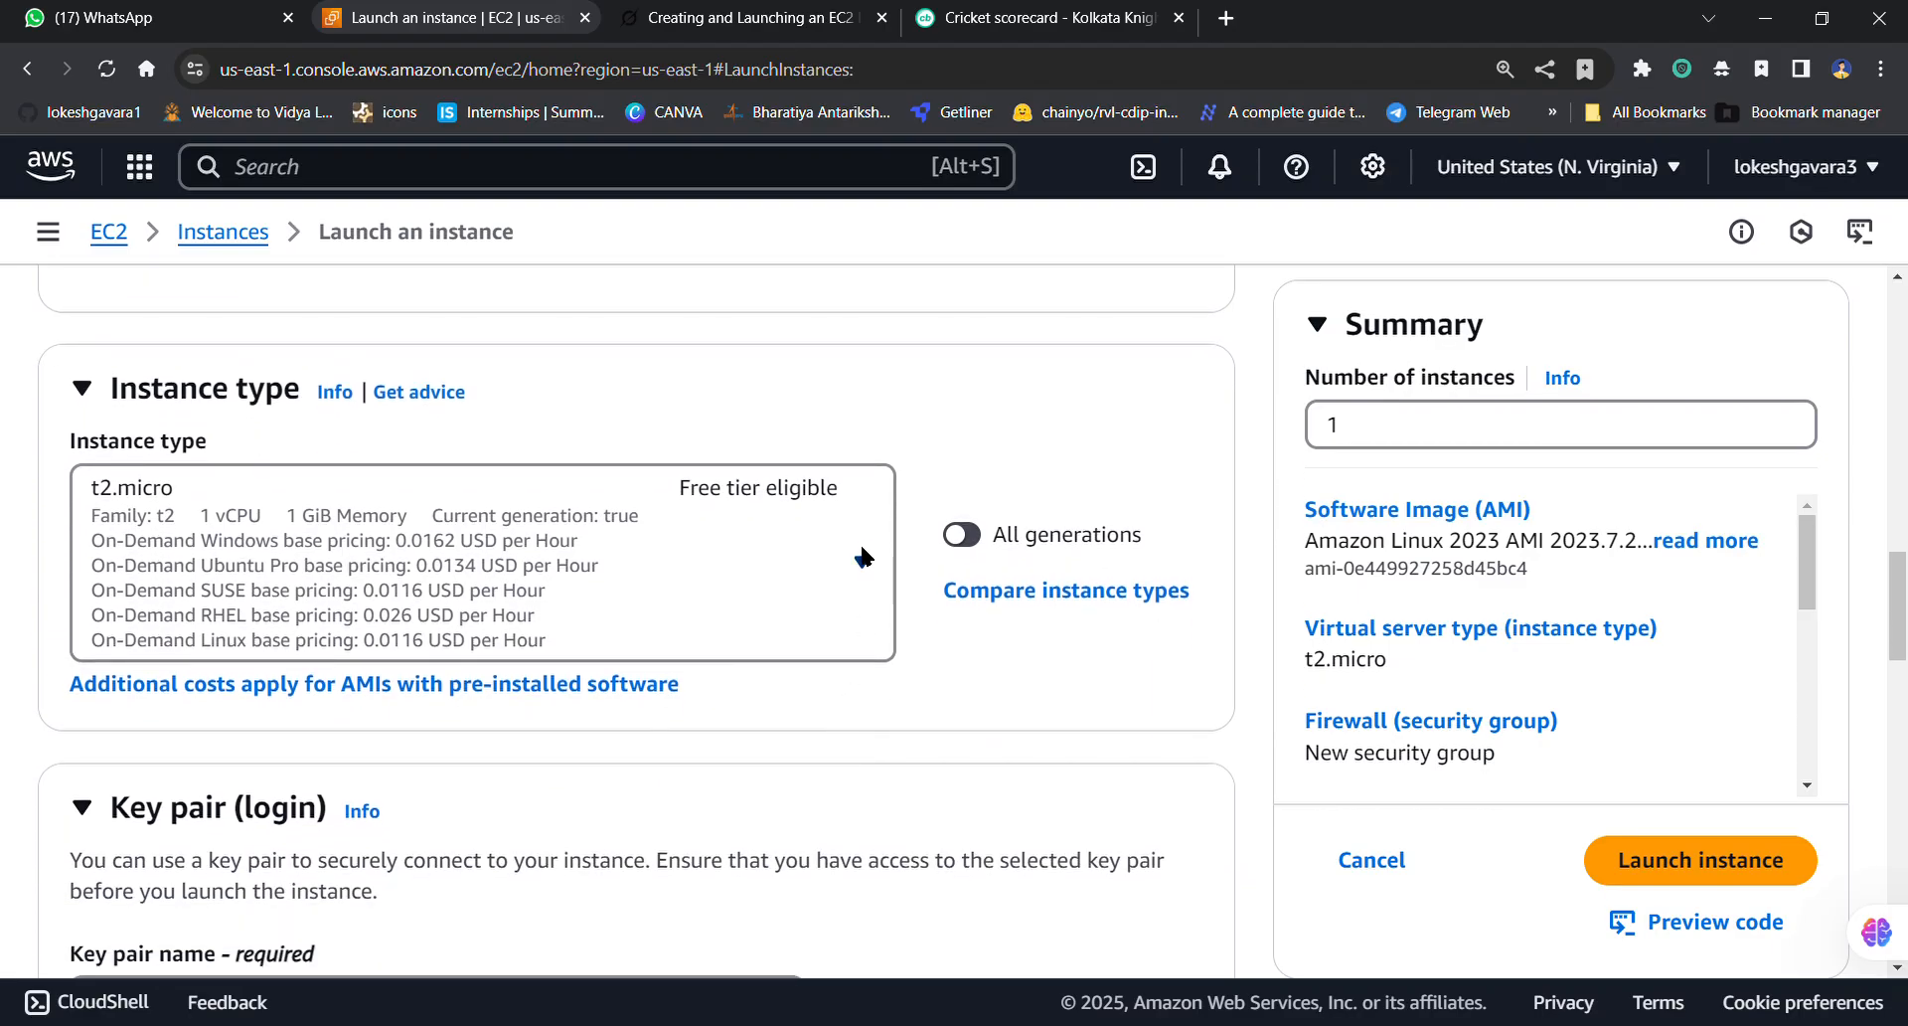
click(863, 557)
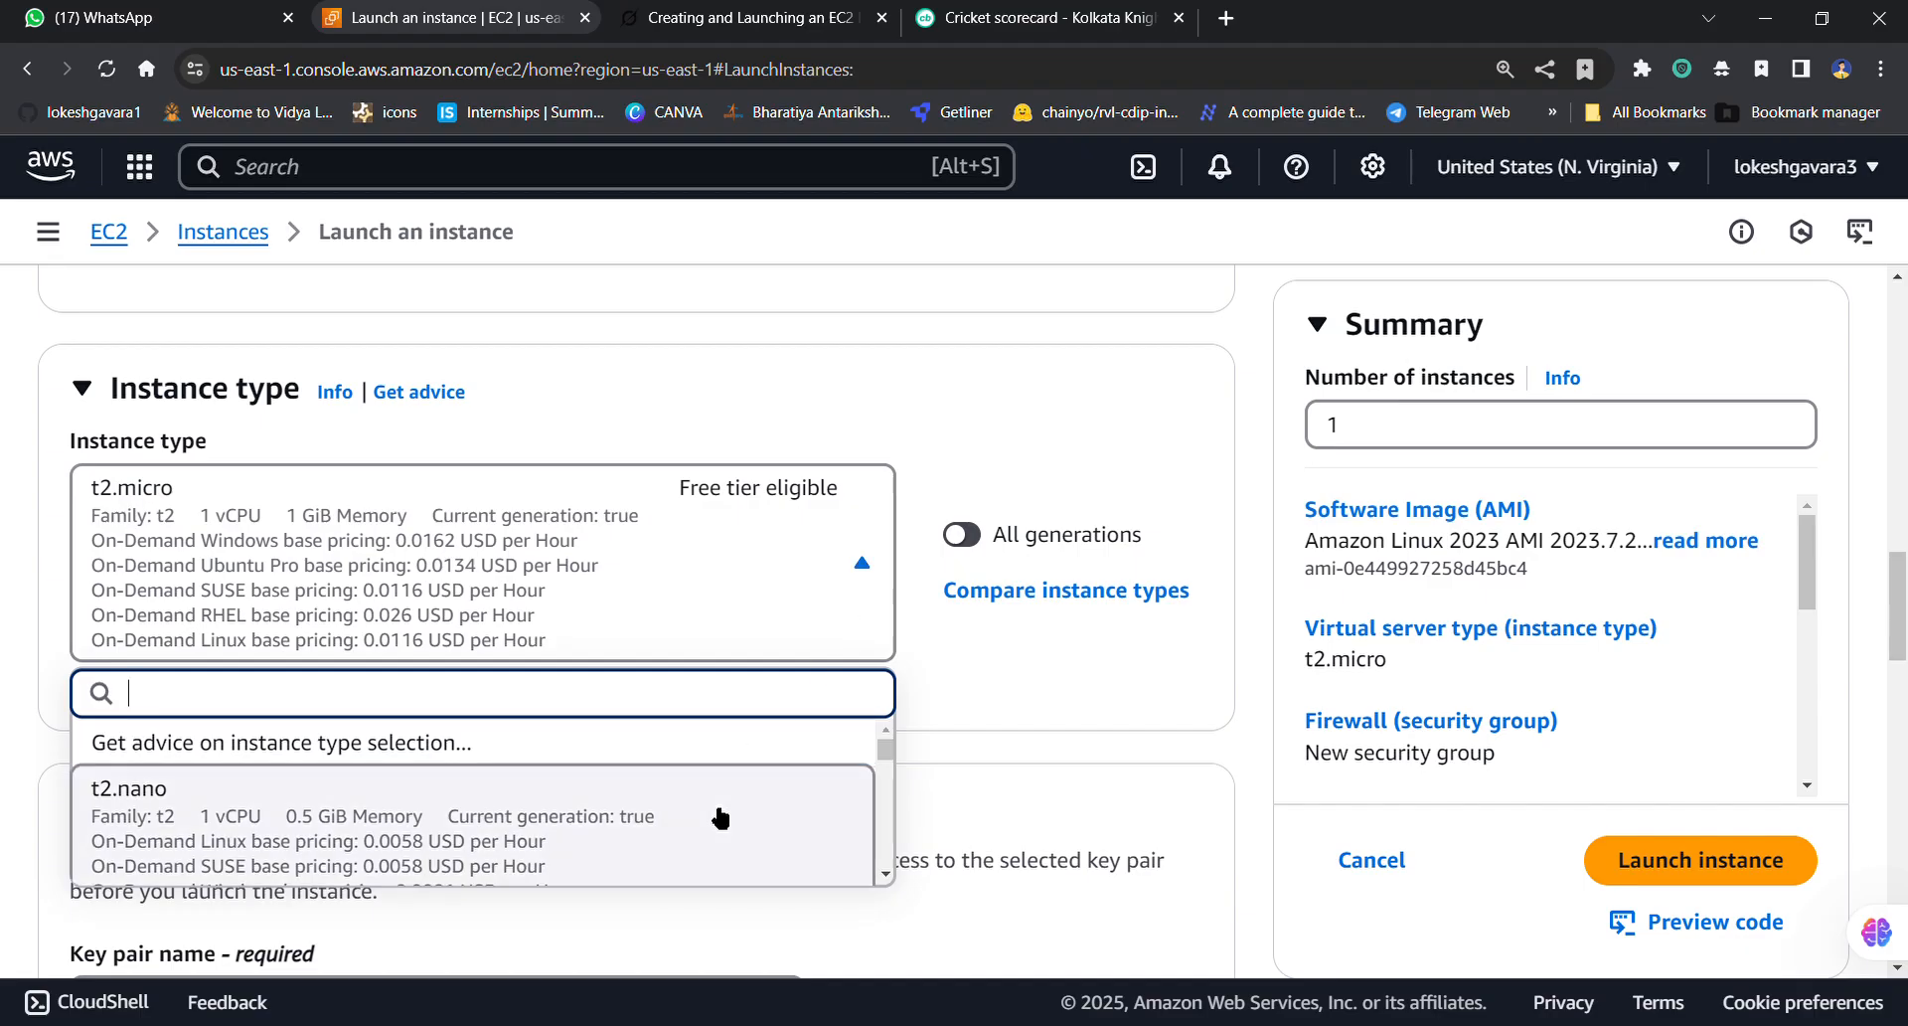
scroll(721, 817, down, 3)
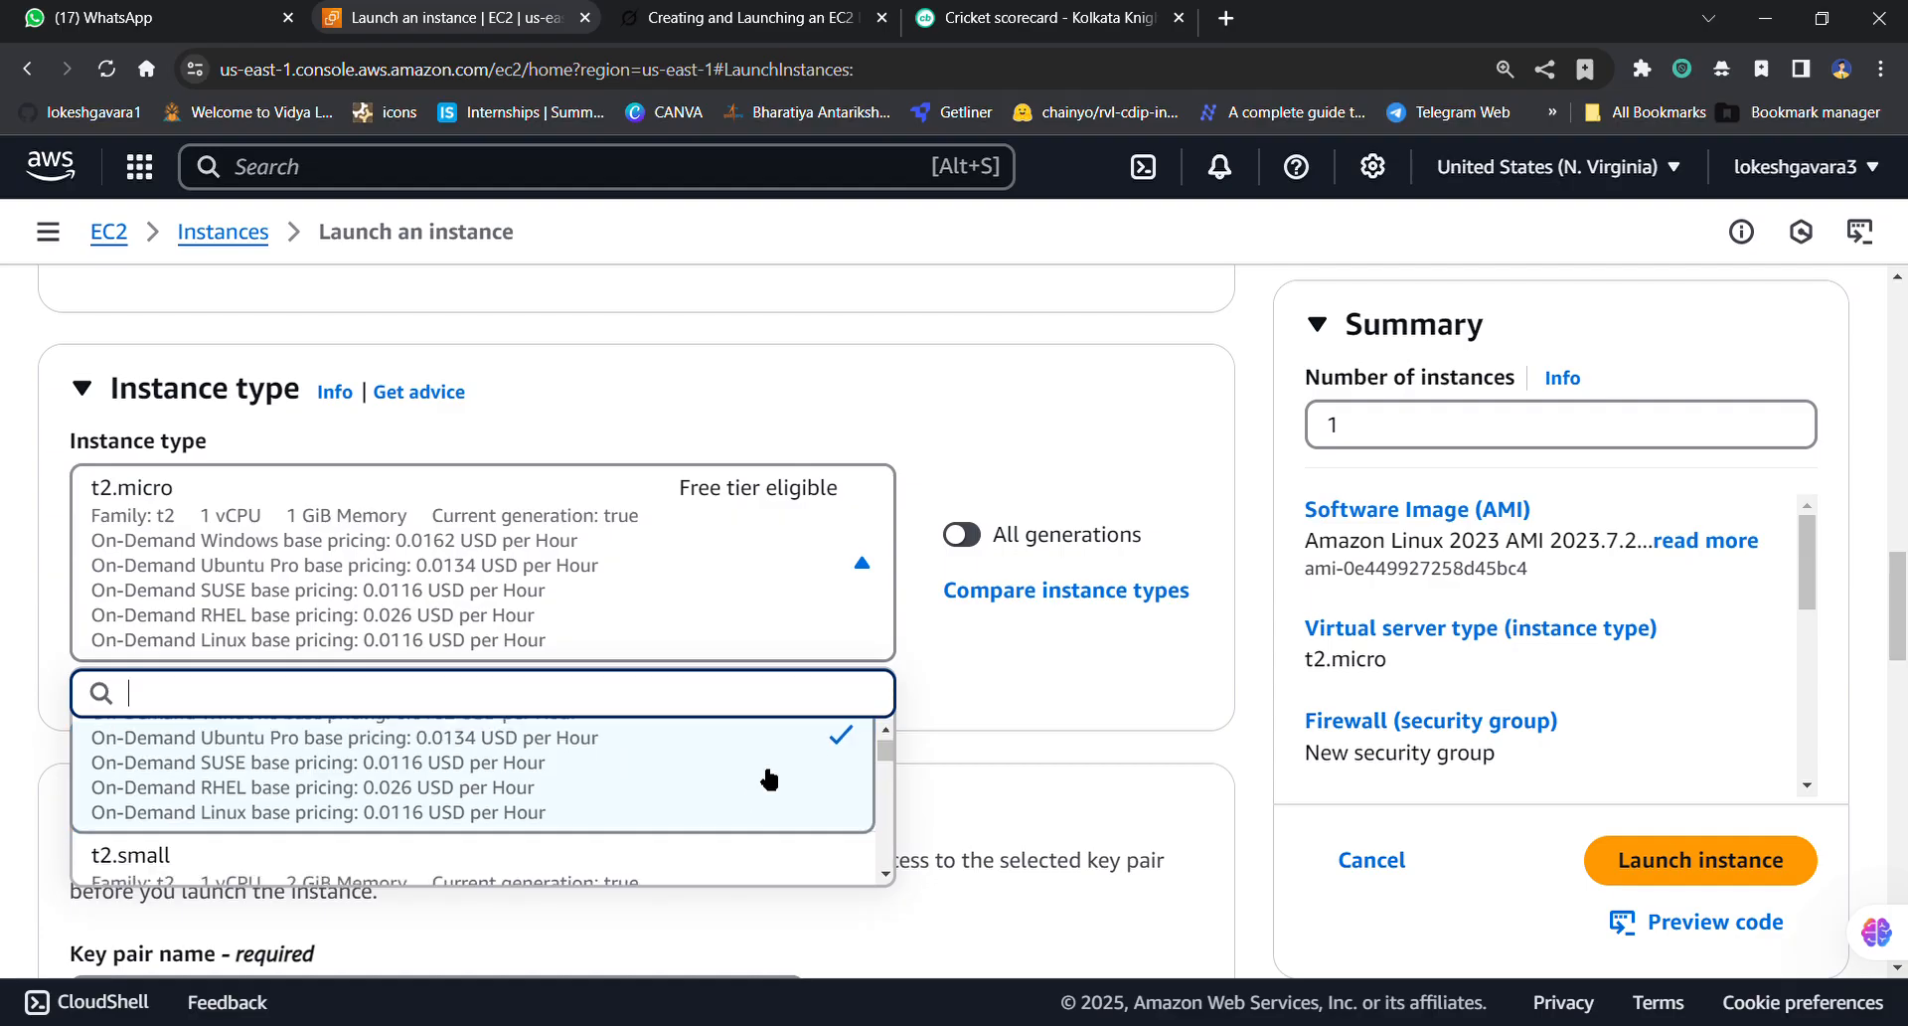
scroll(768, 779, up, 2)
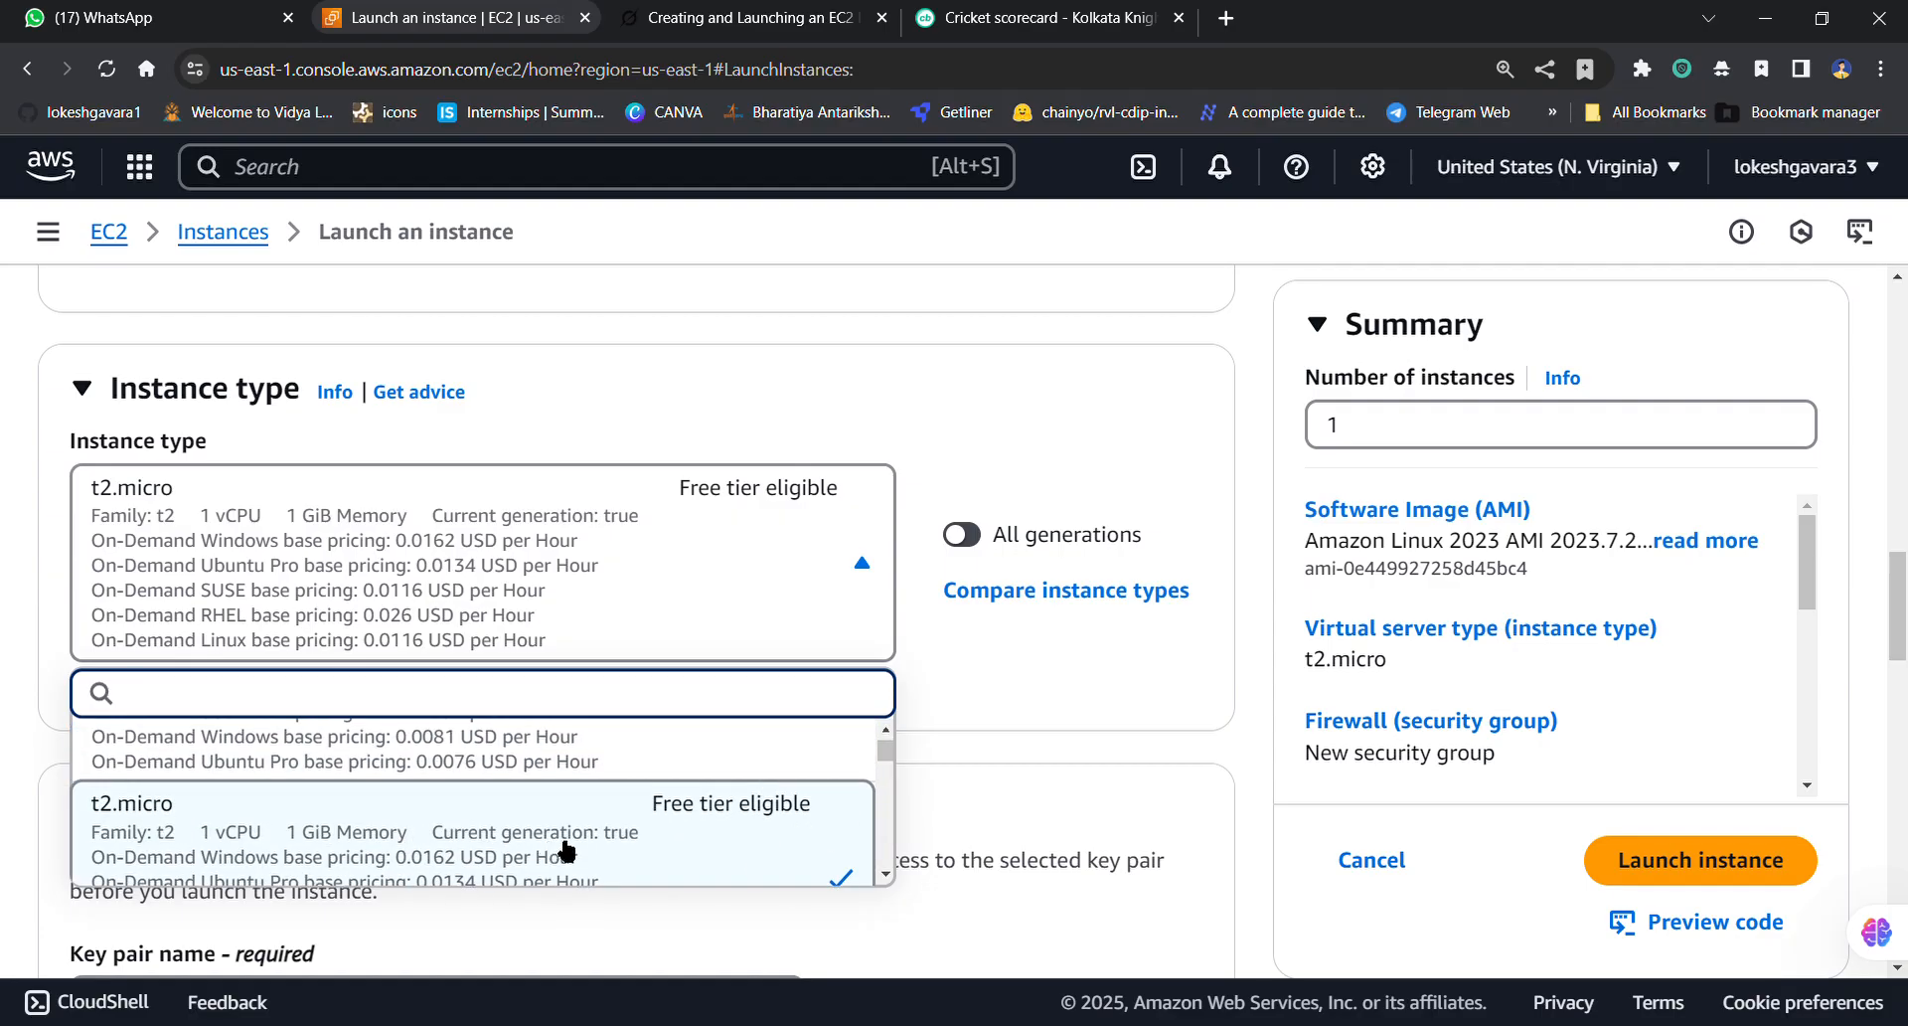
click(1093, 785)
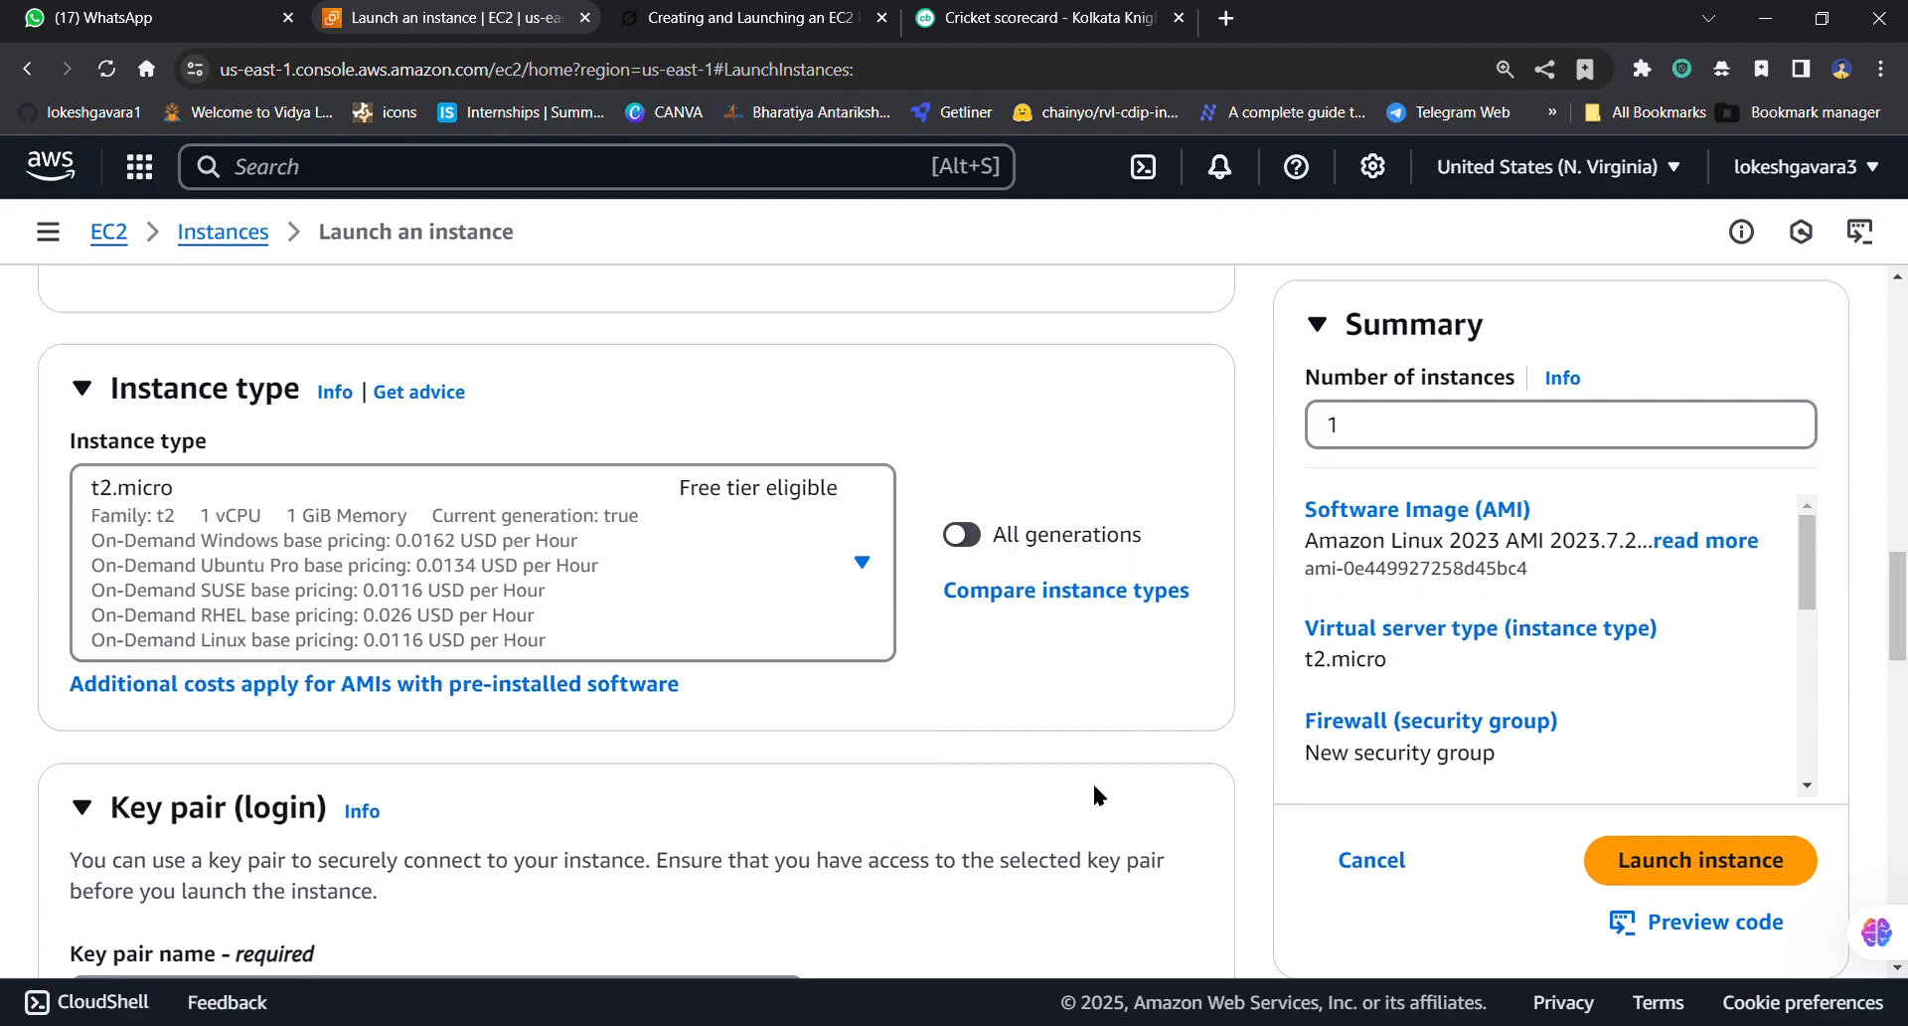
Step: Create a new RSA key pair called "name" with the .pem private key file format for the instance login
scroll(1093, 785, down, 1)
scroll(1094, 787, down, 2)
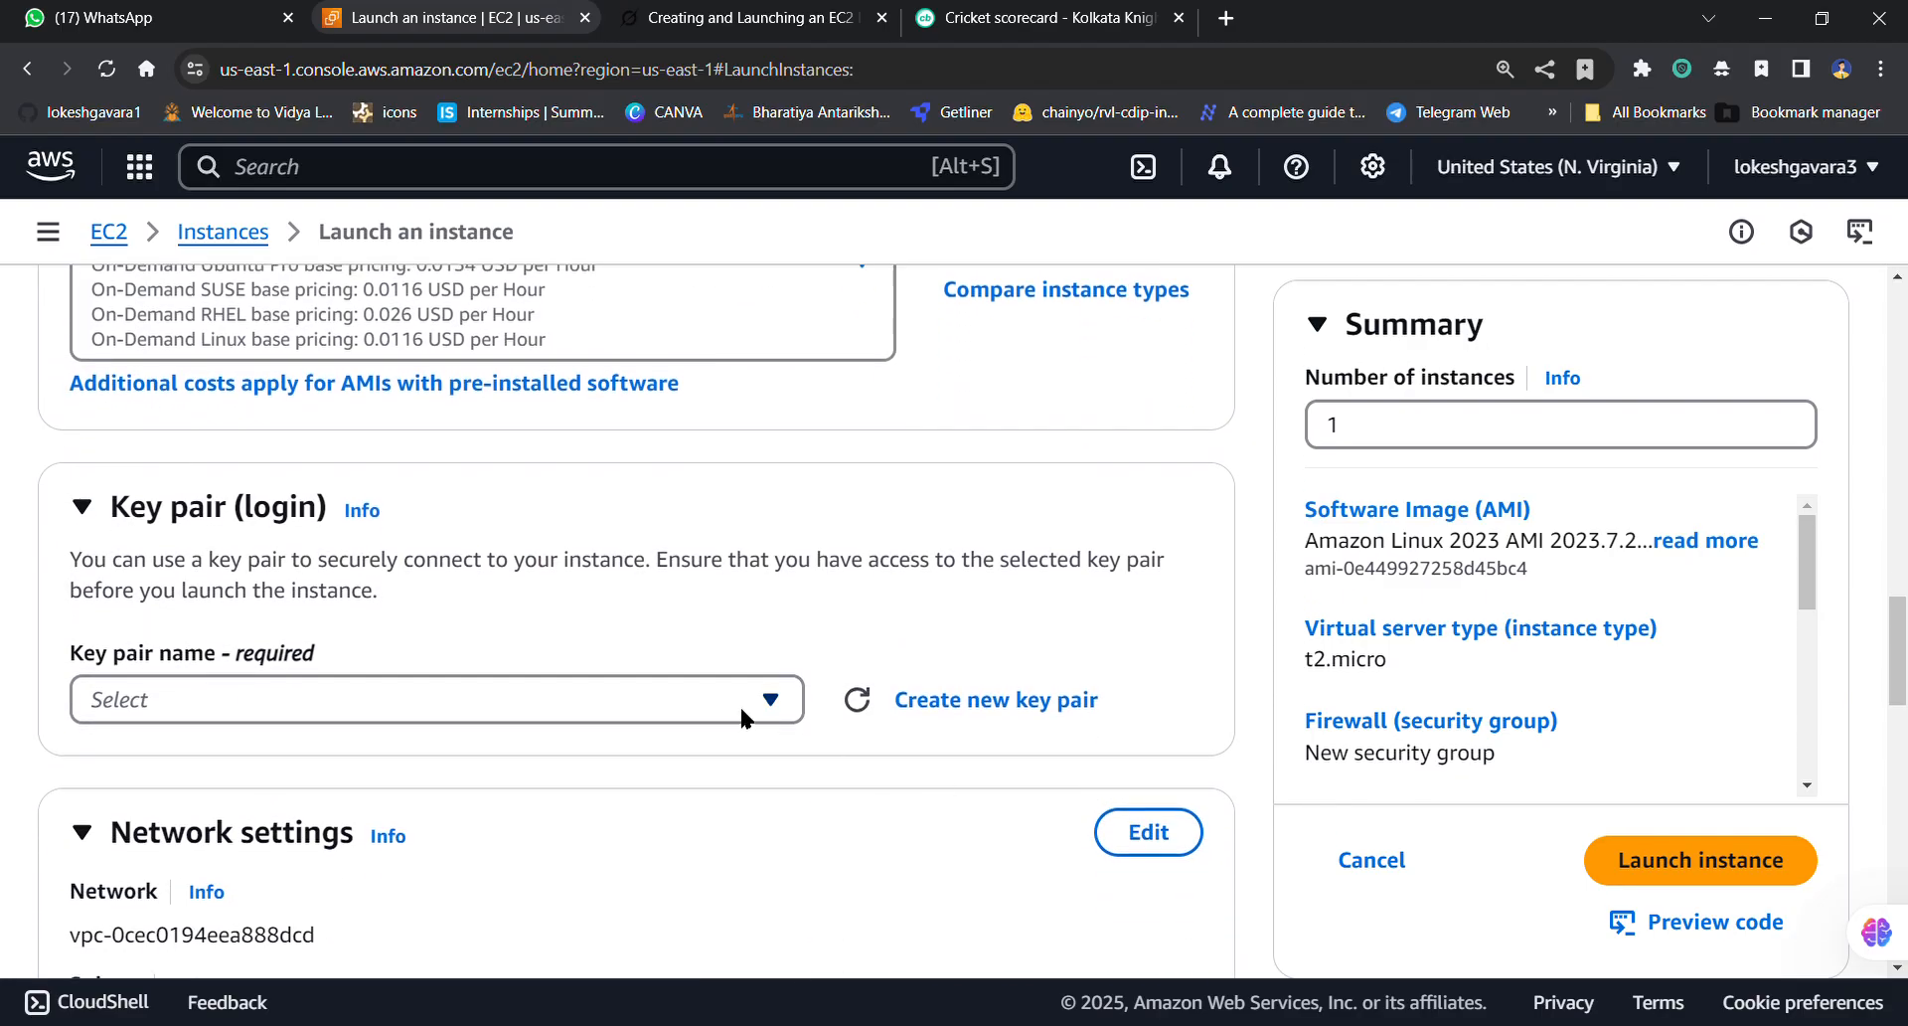
click(672, 694)
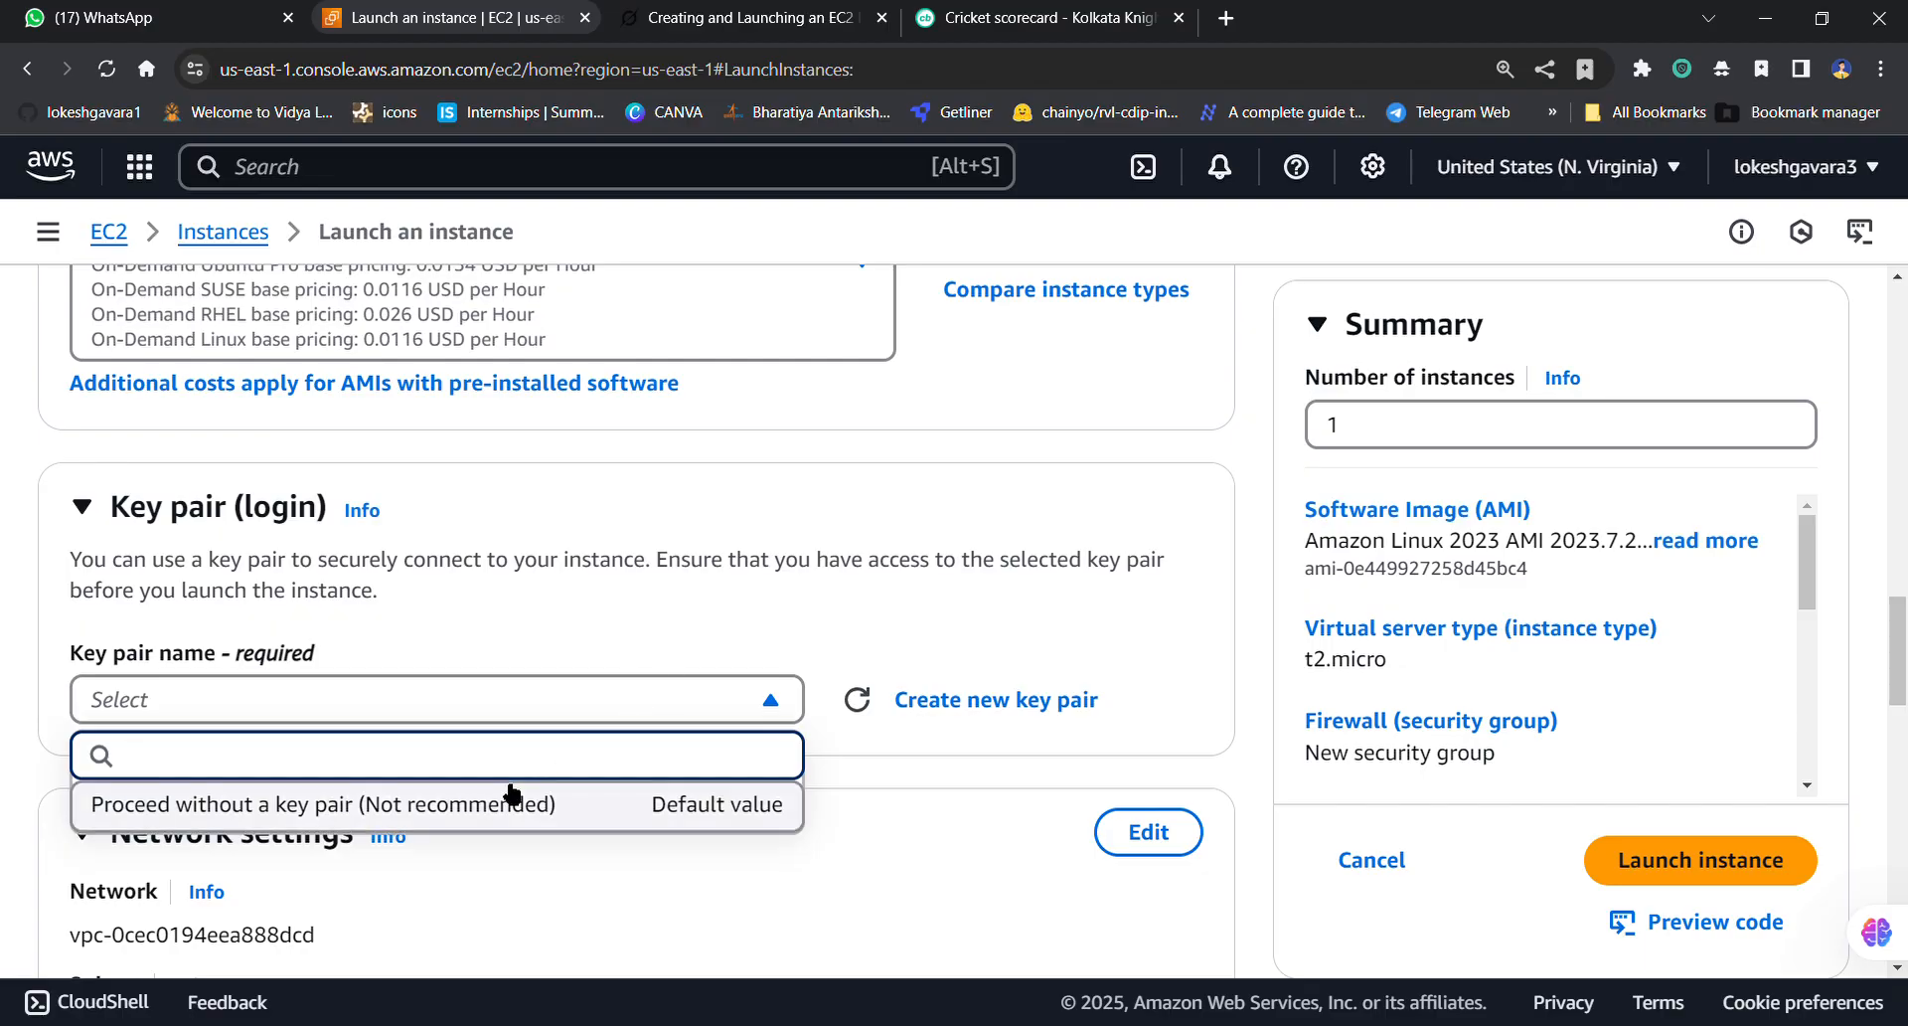
click(969, 702)
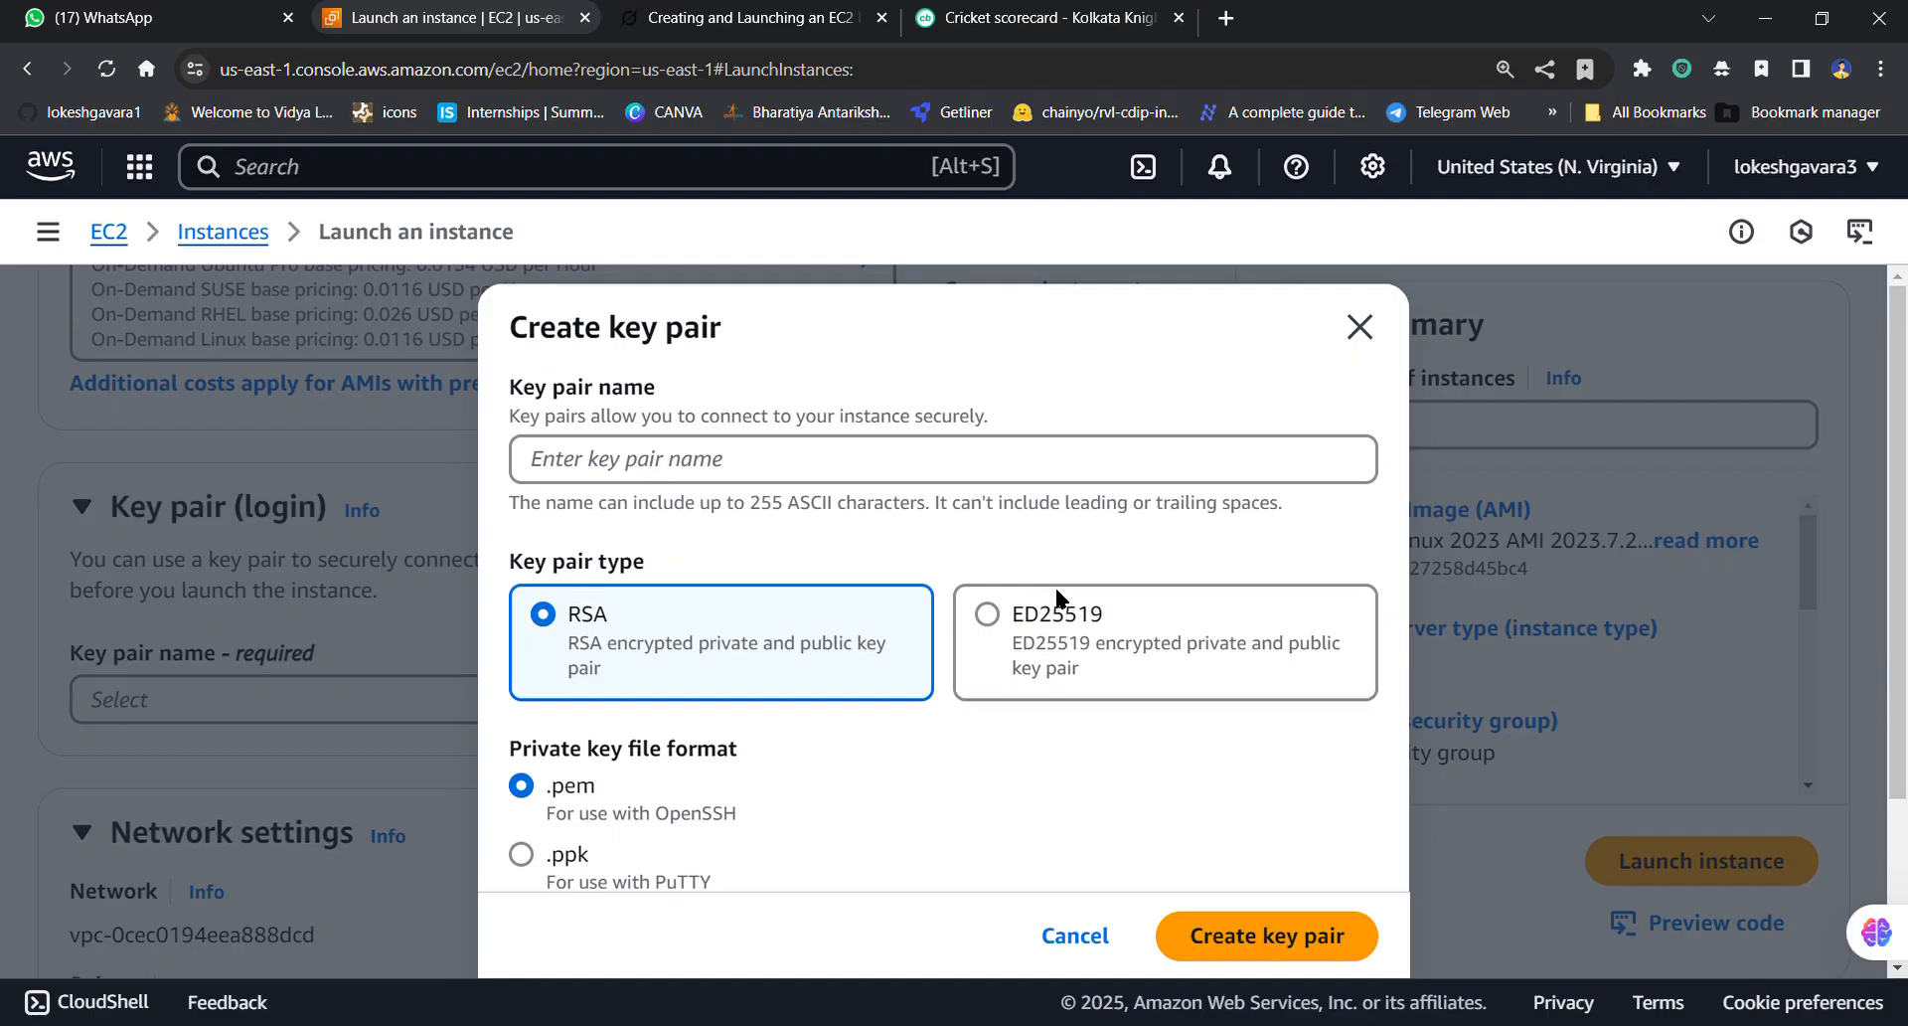
click(735, 467)
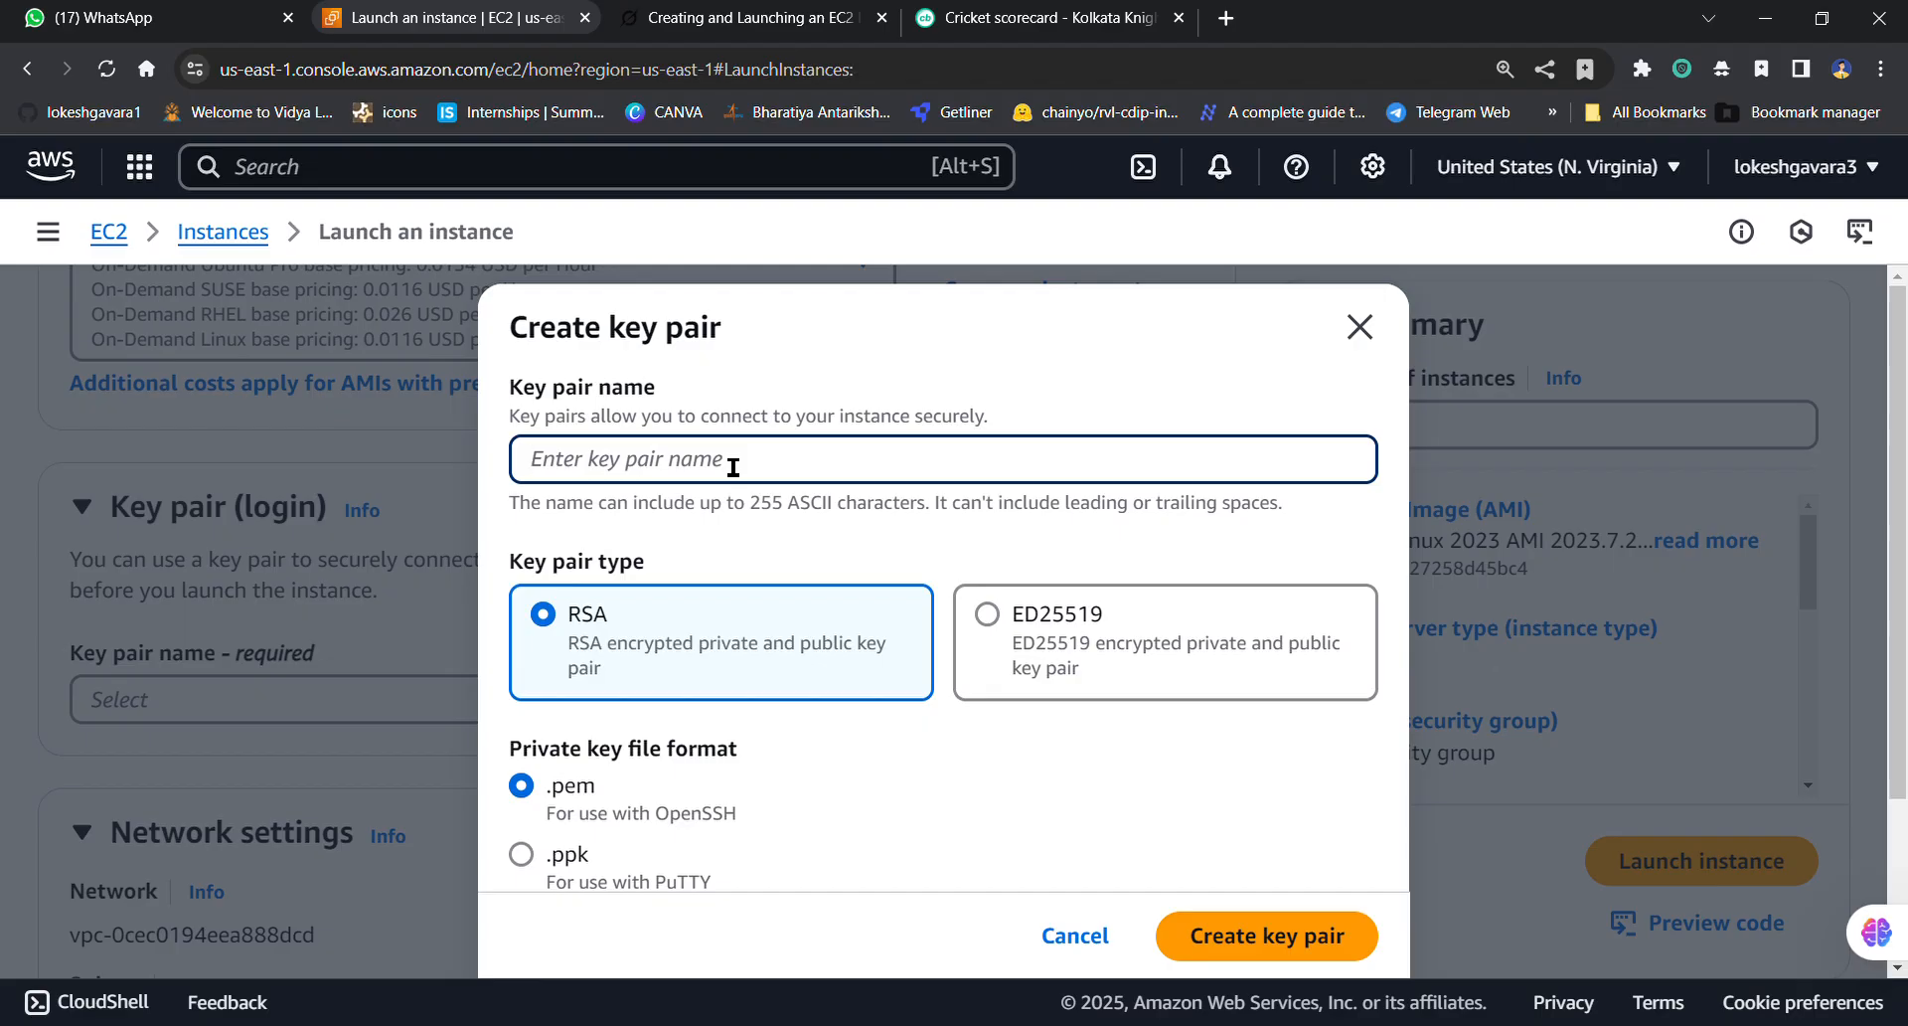
text(name)
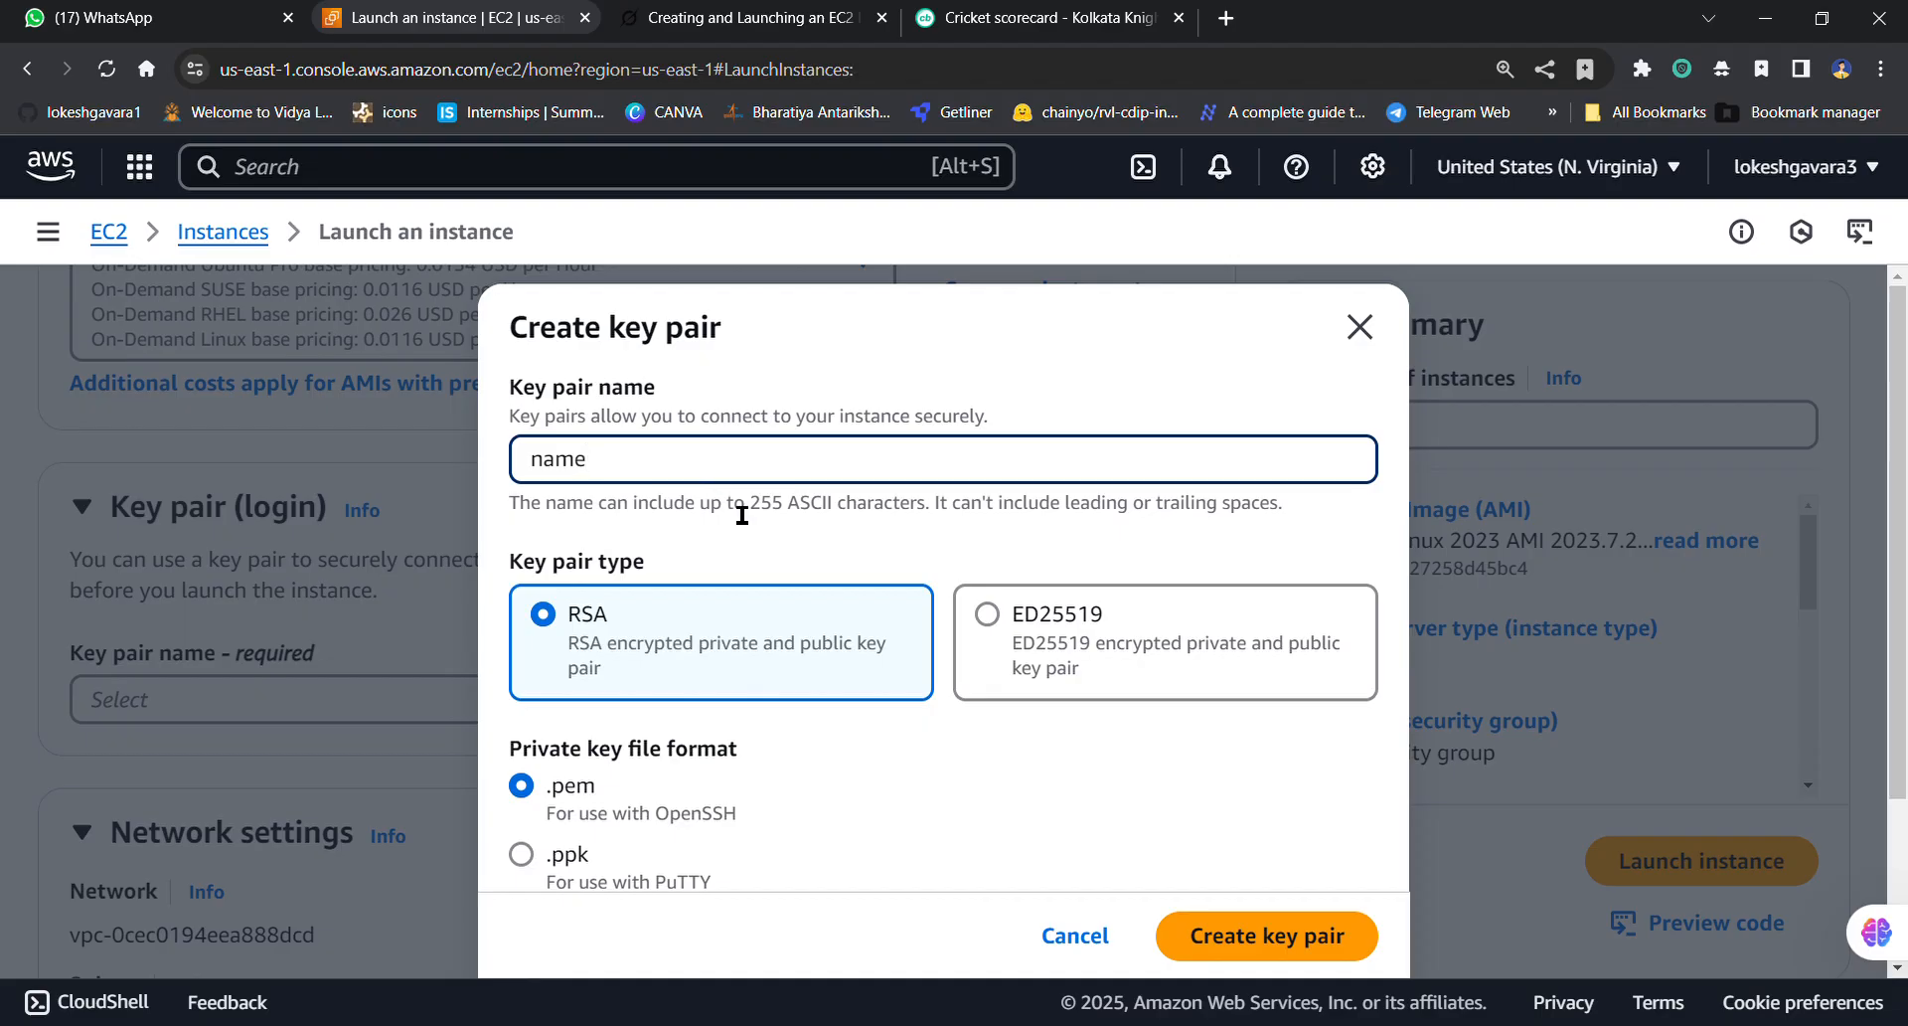
scroll(741, 514, down, 2)
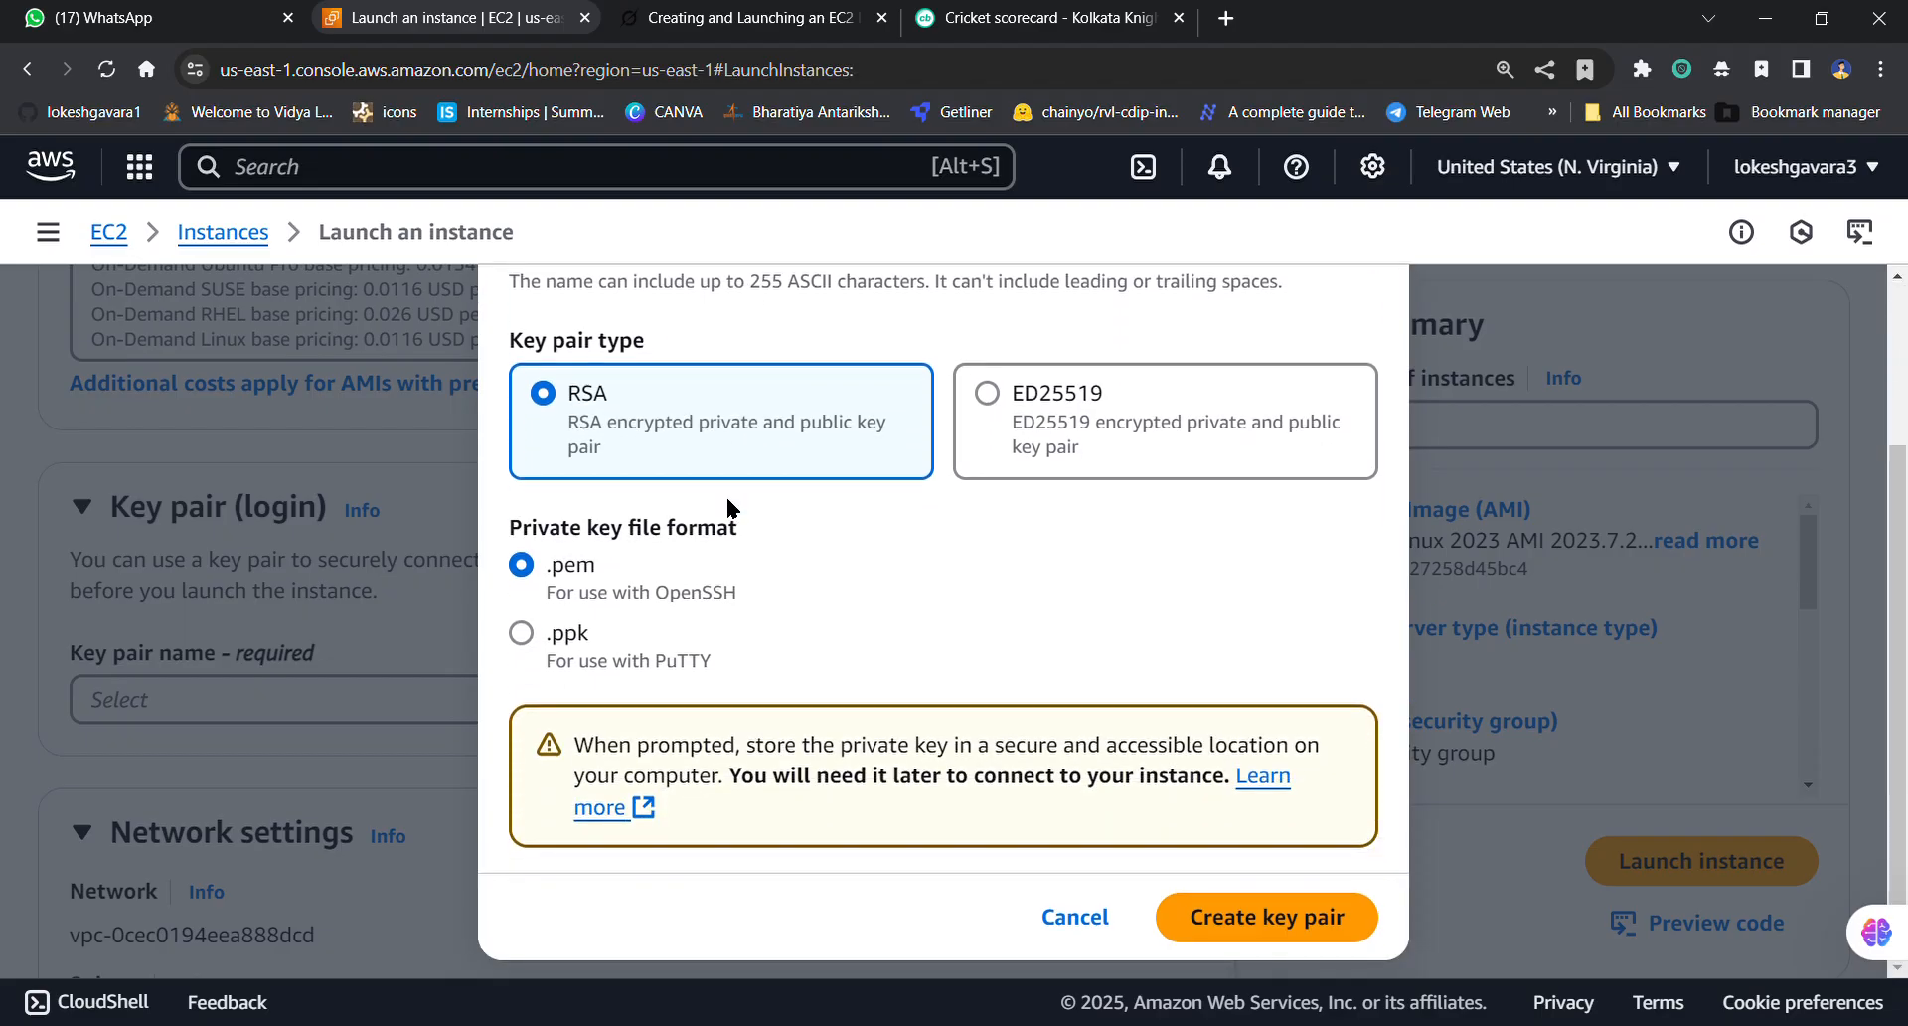
scroll(725, 493, up, 2)
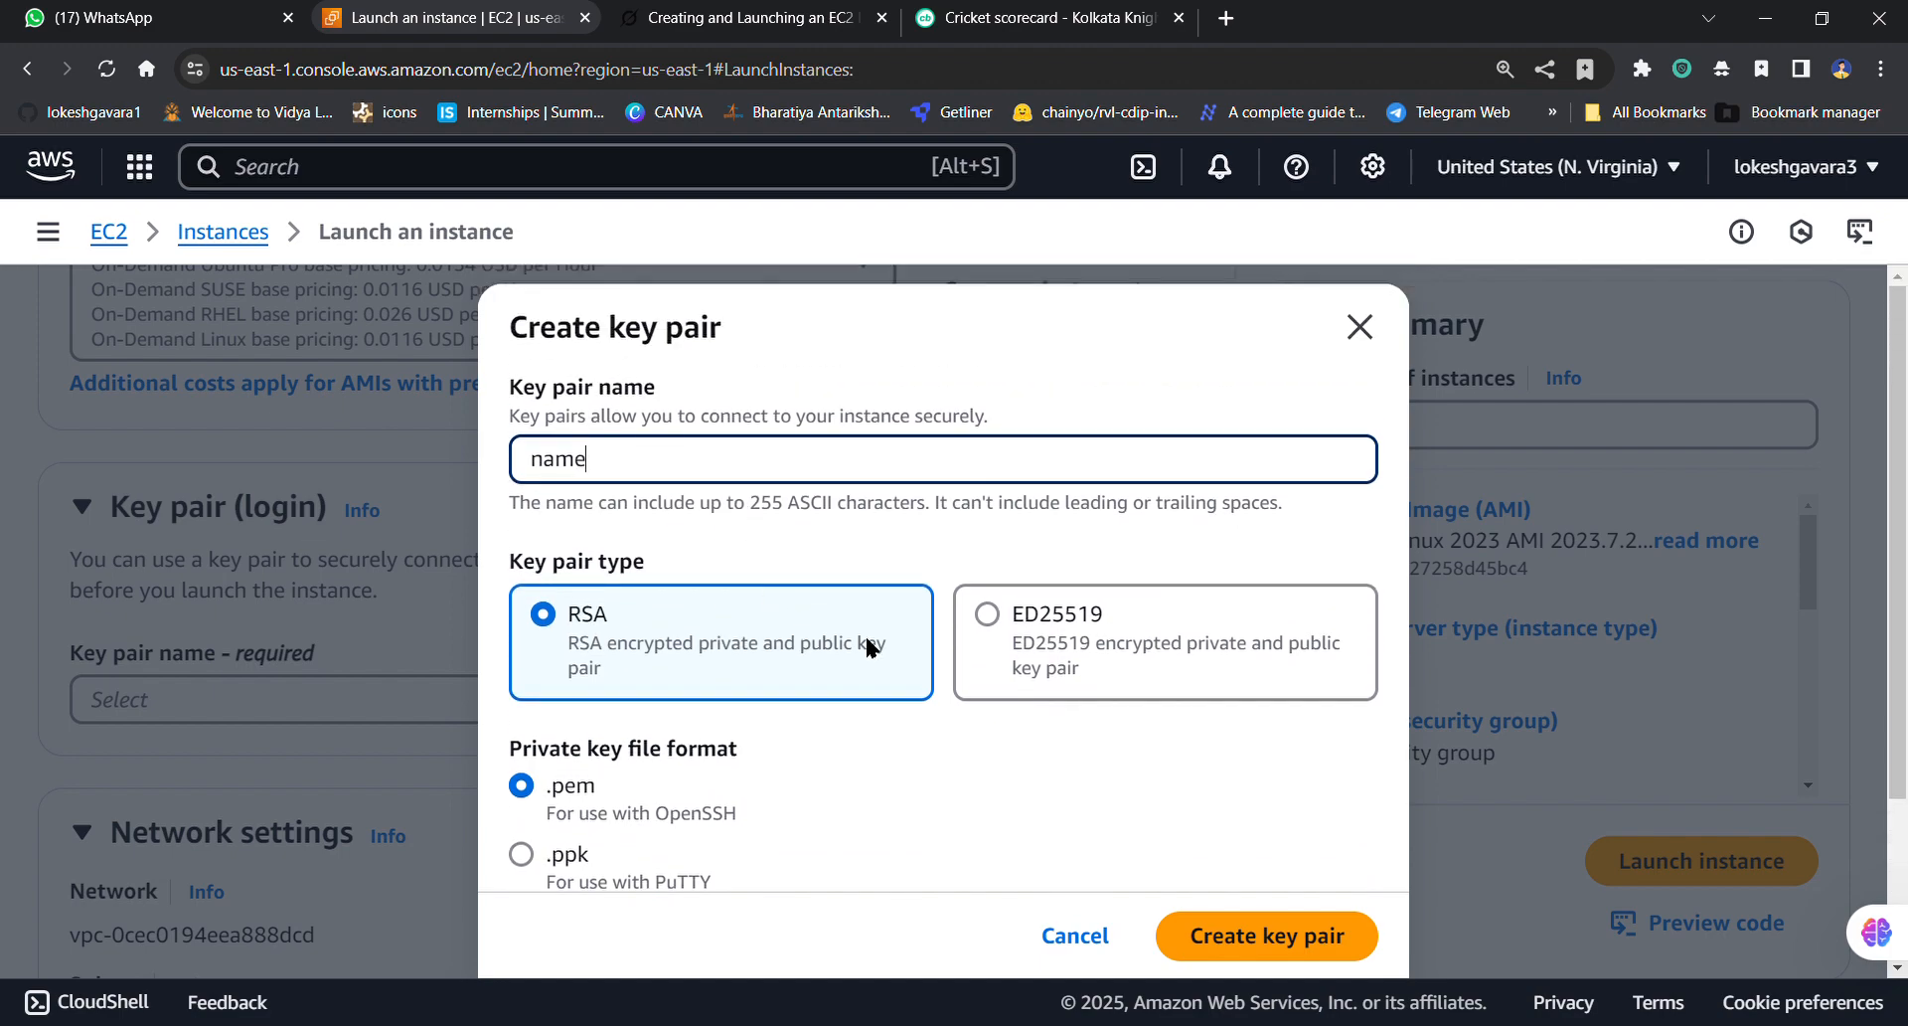
scroll(867, 646, down, 2)
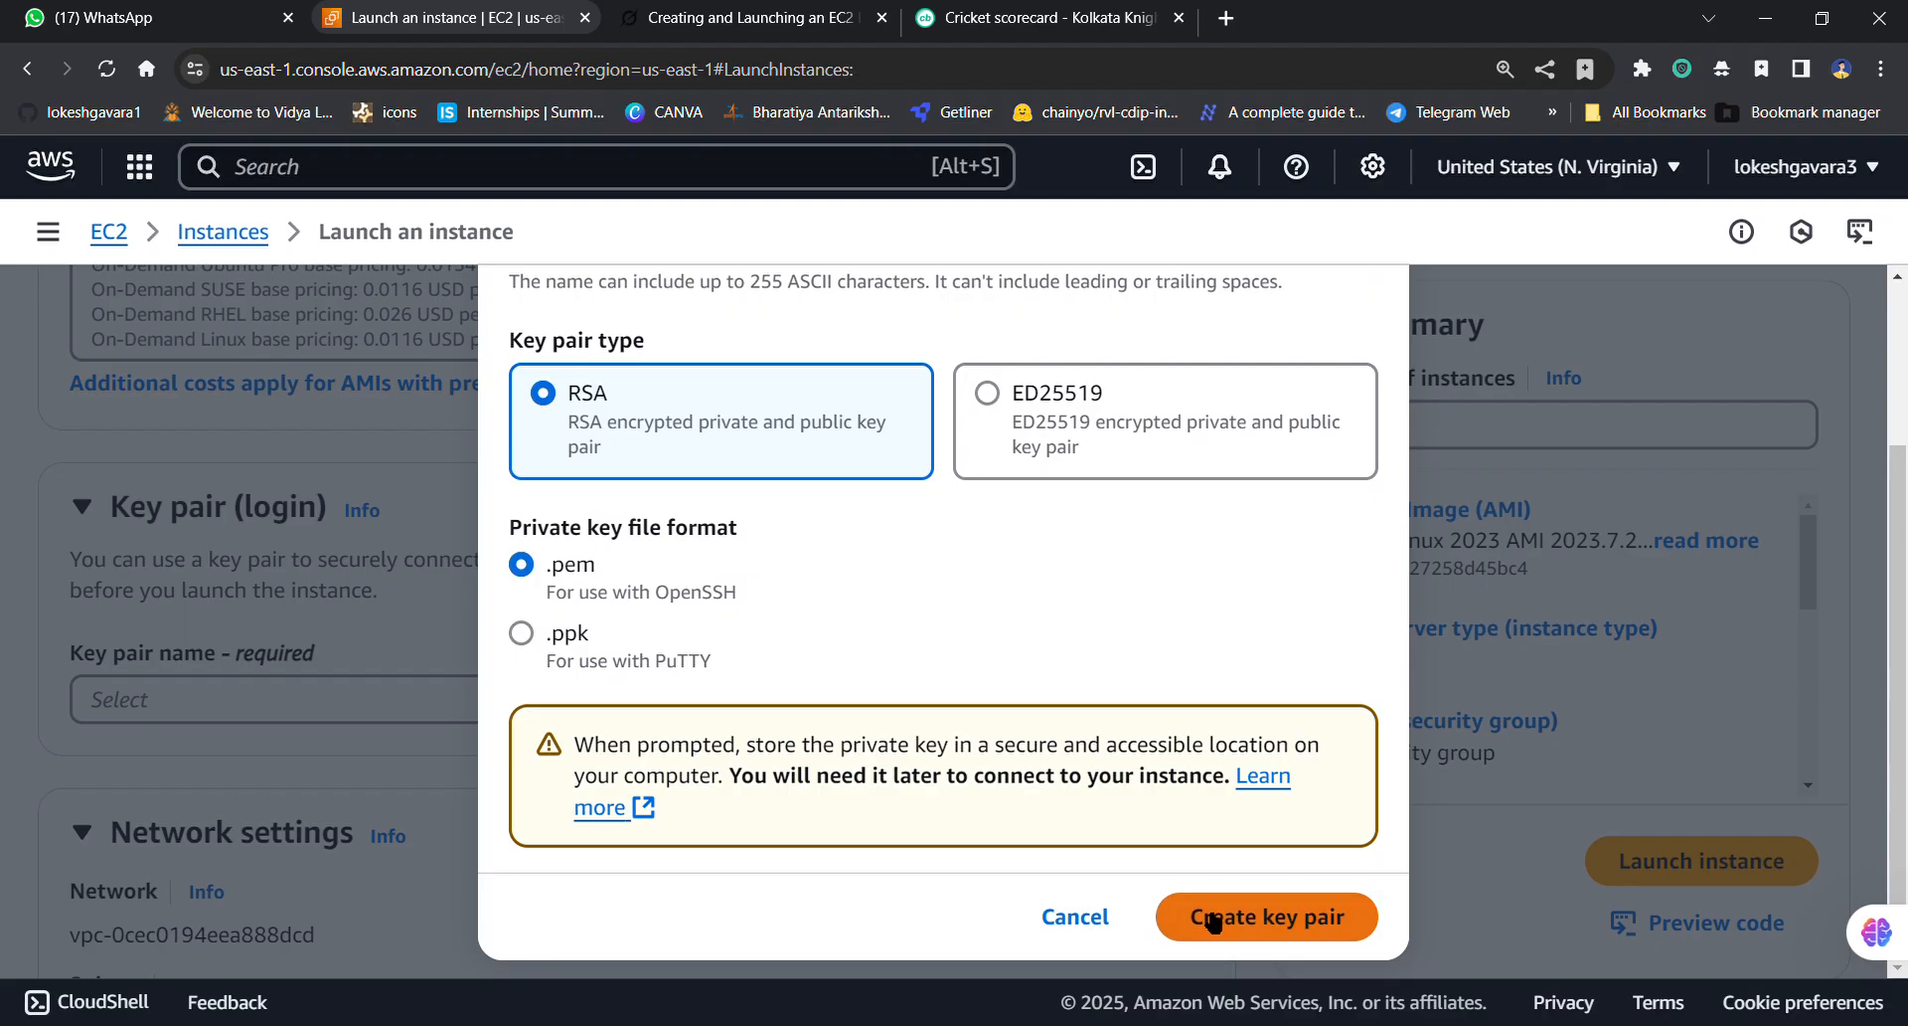
click(1212, 921)
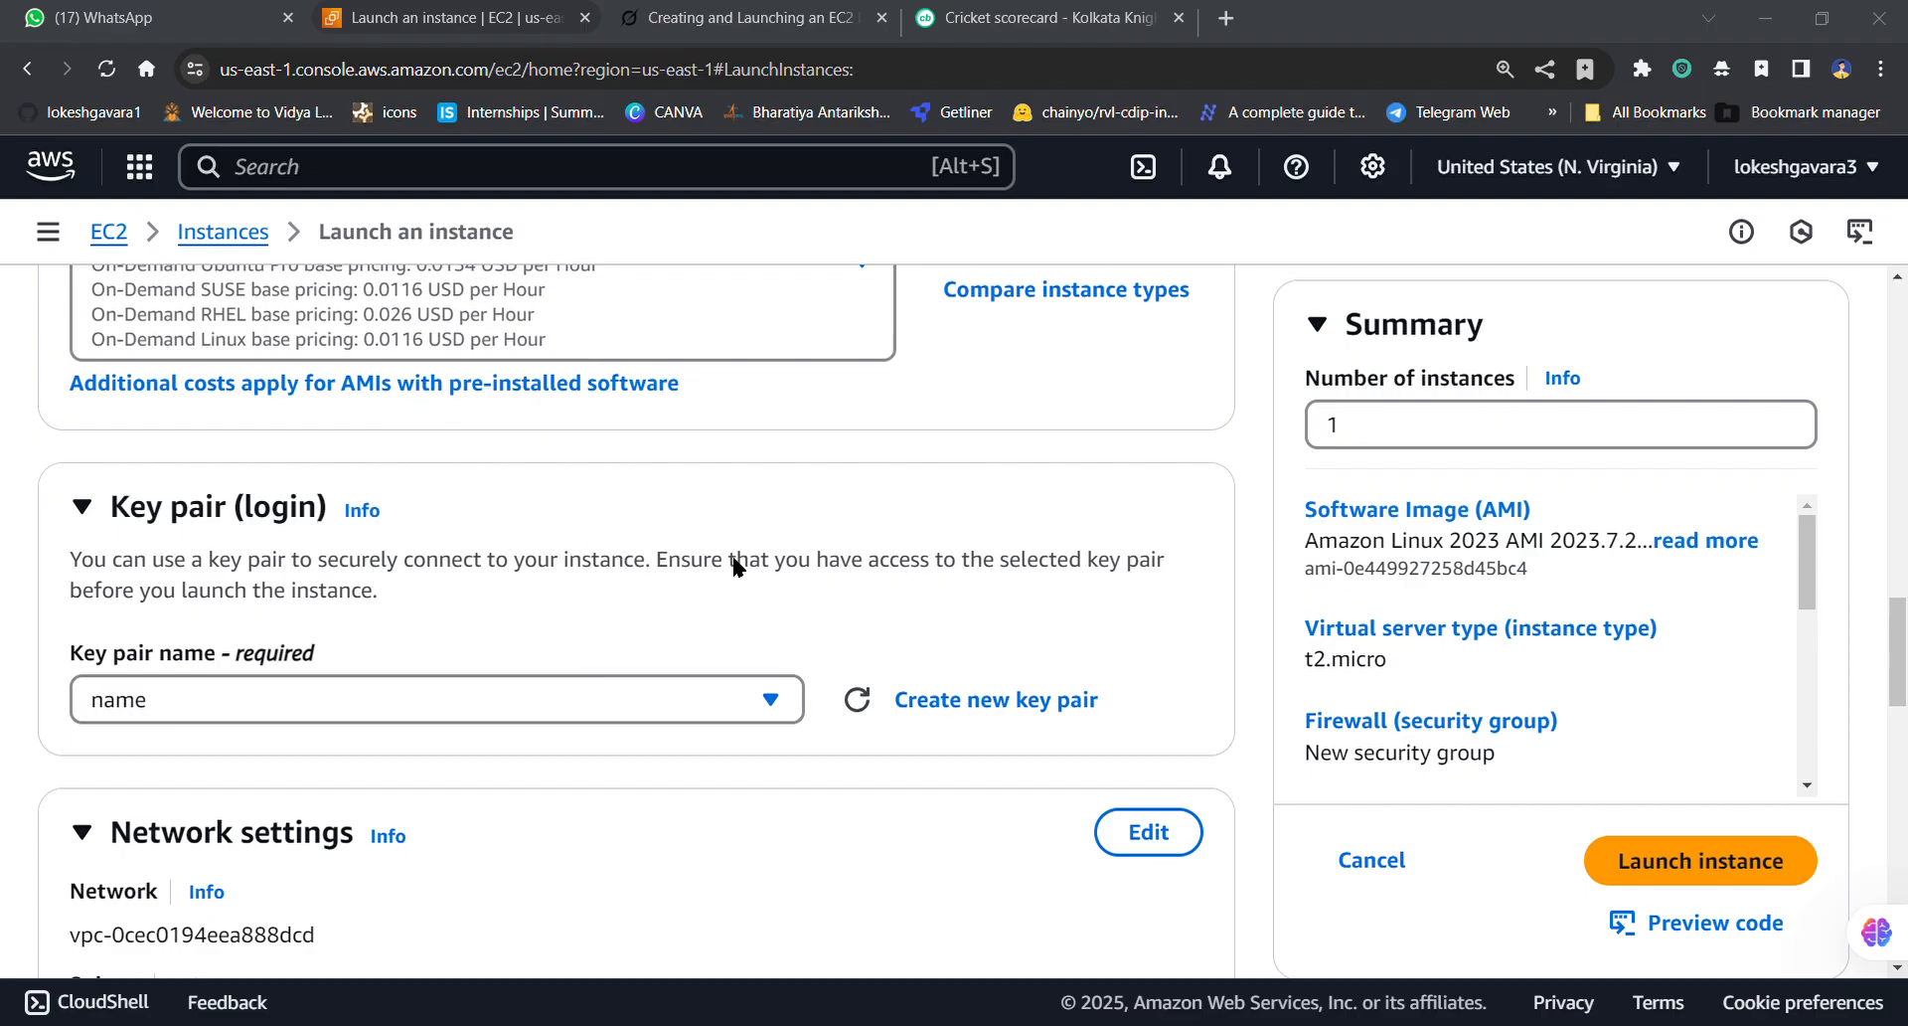
Step: Review the default network, firewall and storage settings, and launch the instance
scroll(743, 570, down, 4)
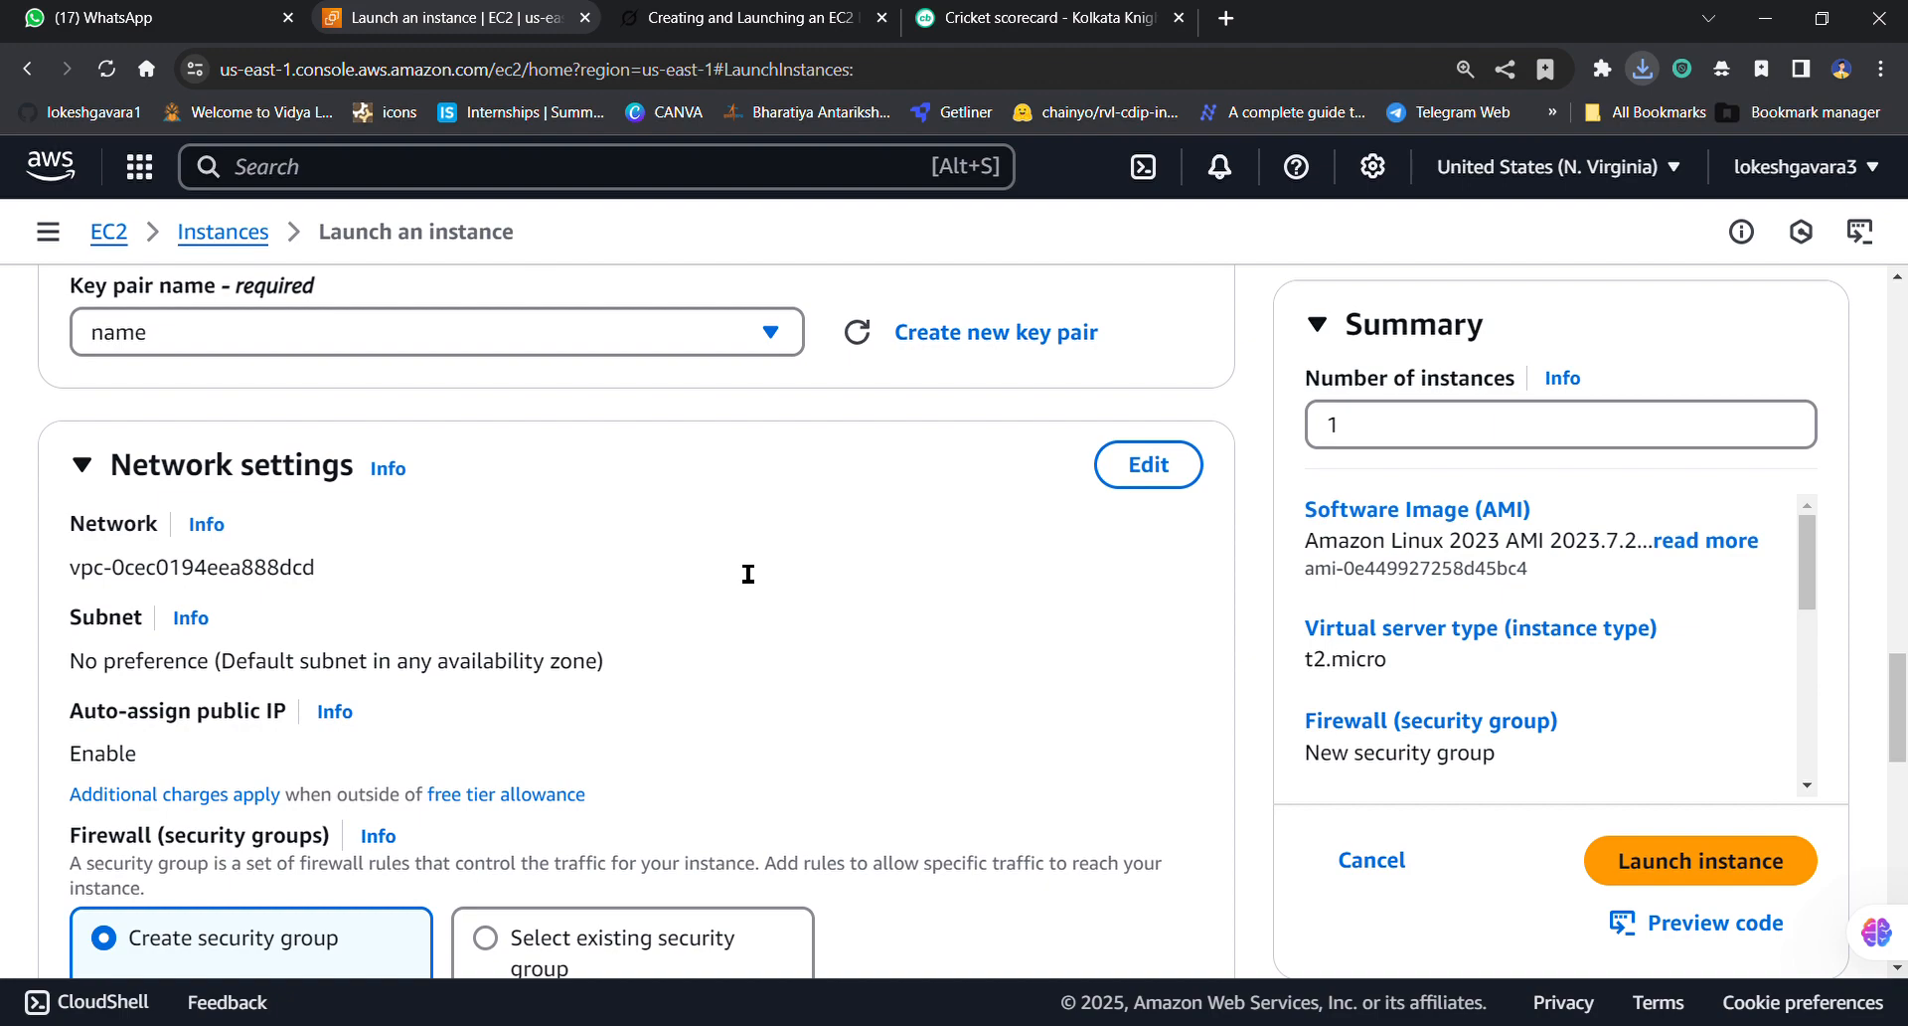
scroll(748, 573, down, 1)
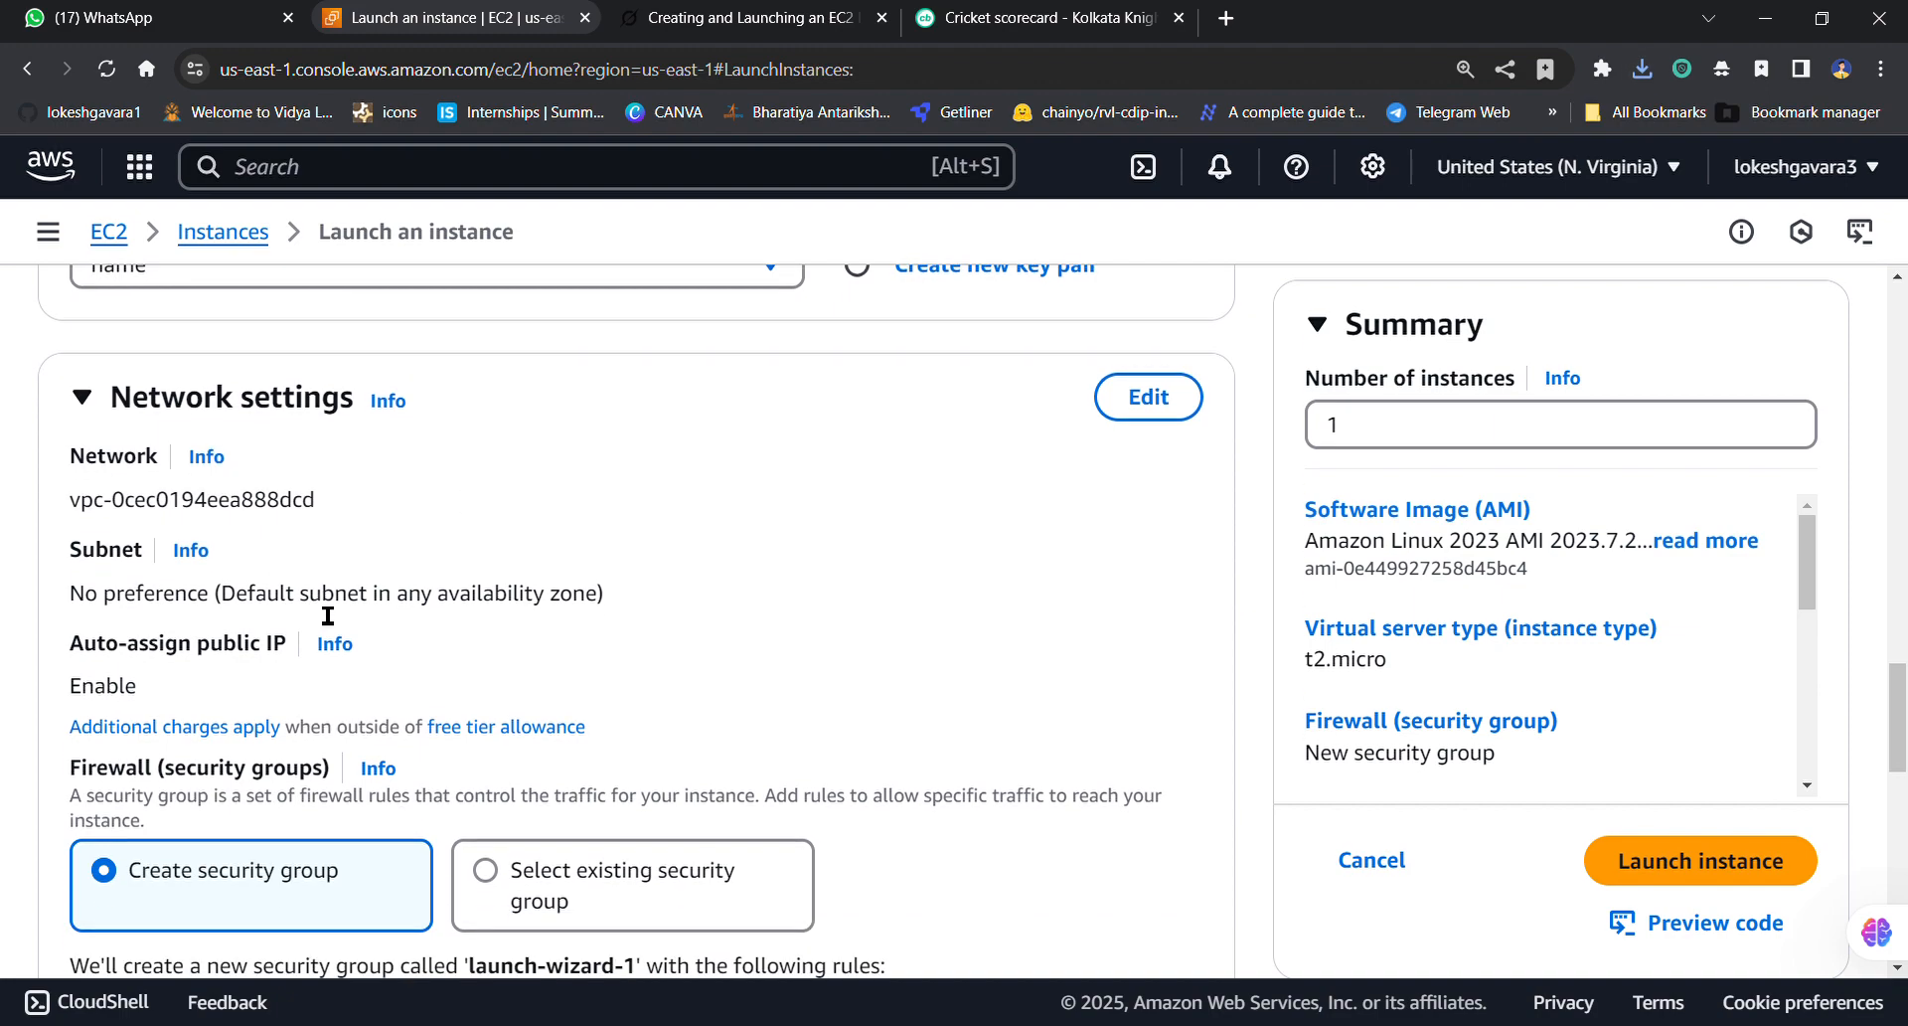
scroll(328, 617, down, 3)
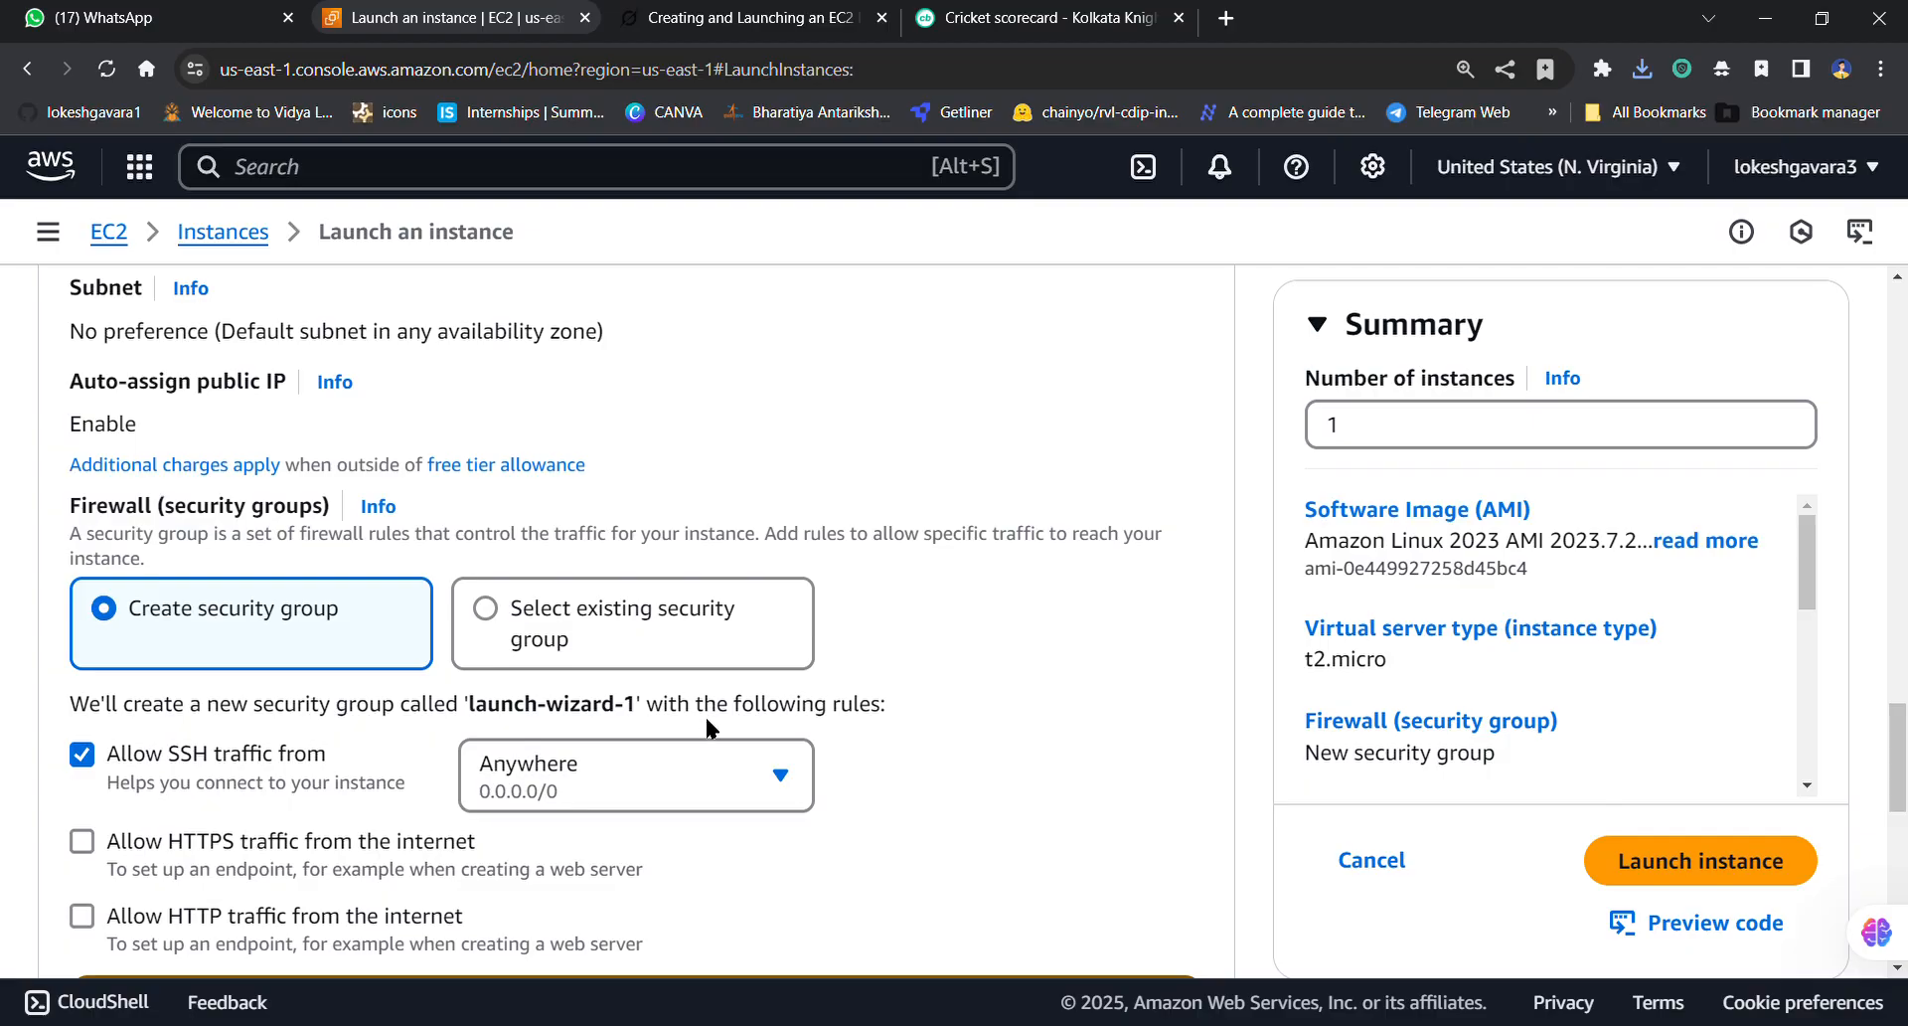
scroll(831, 654, down, 3)
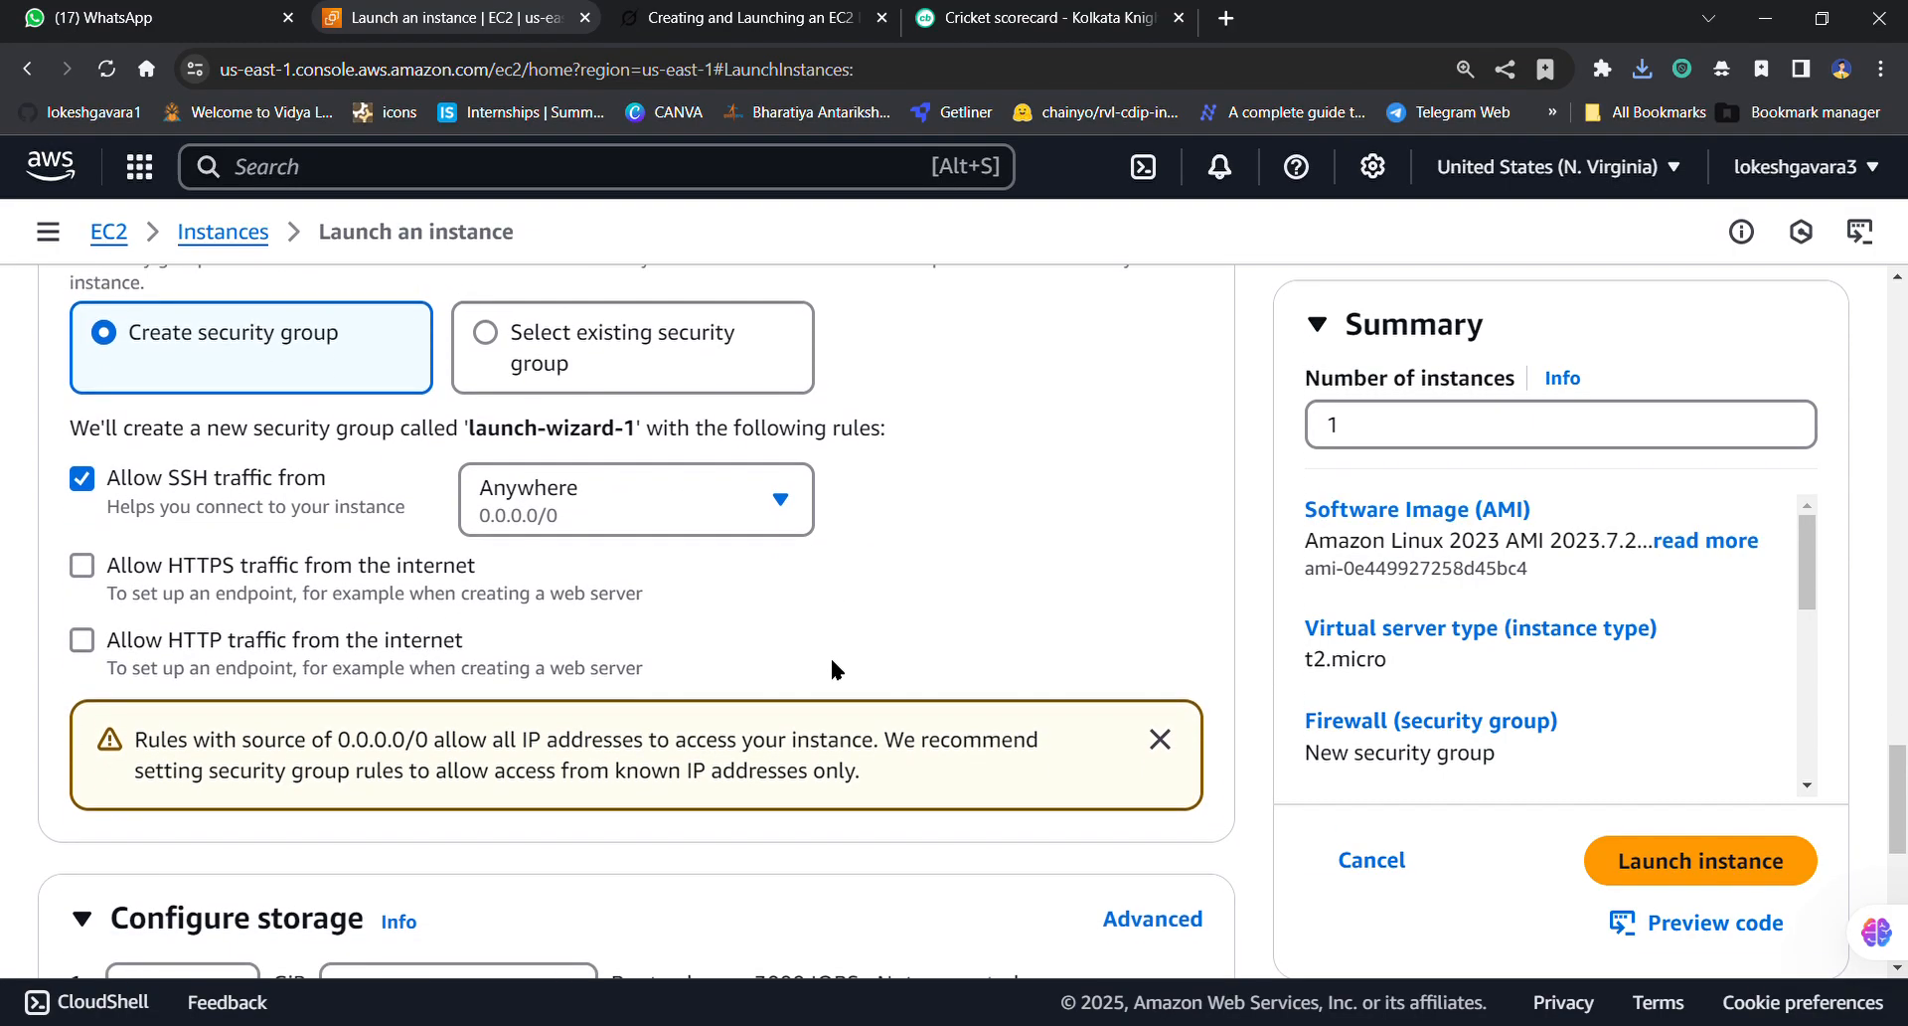
scroll(832, 661, down, 5)
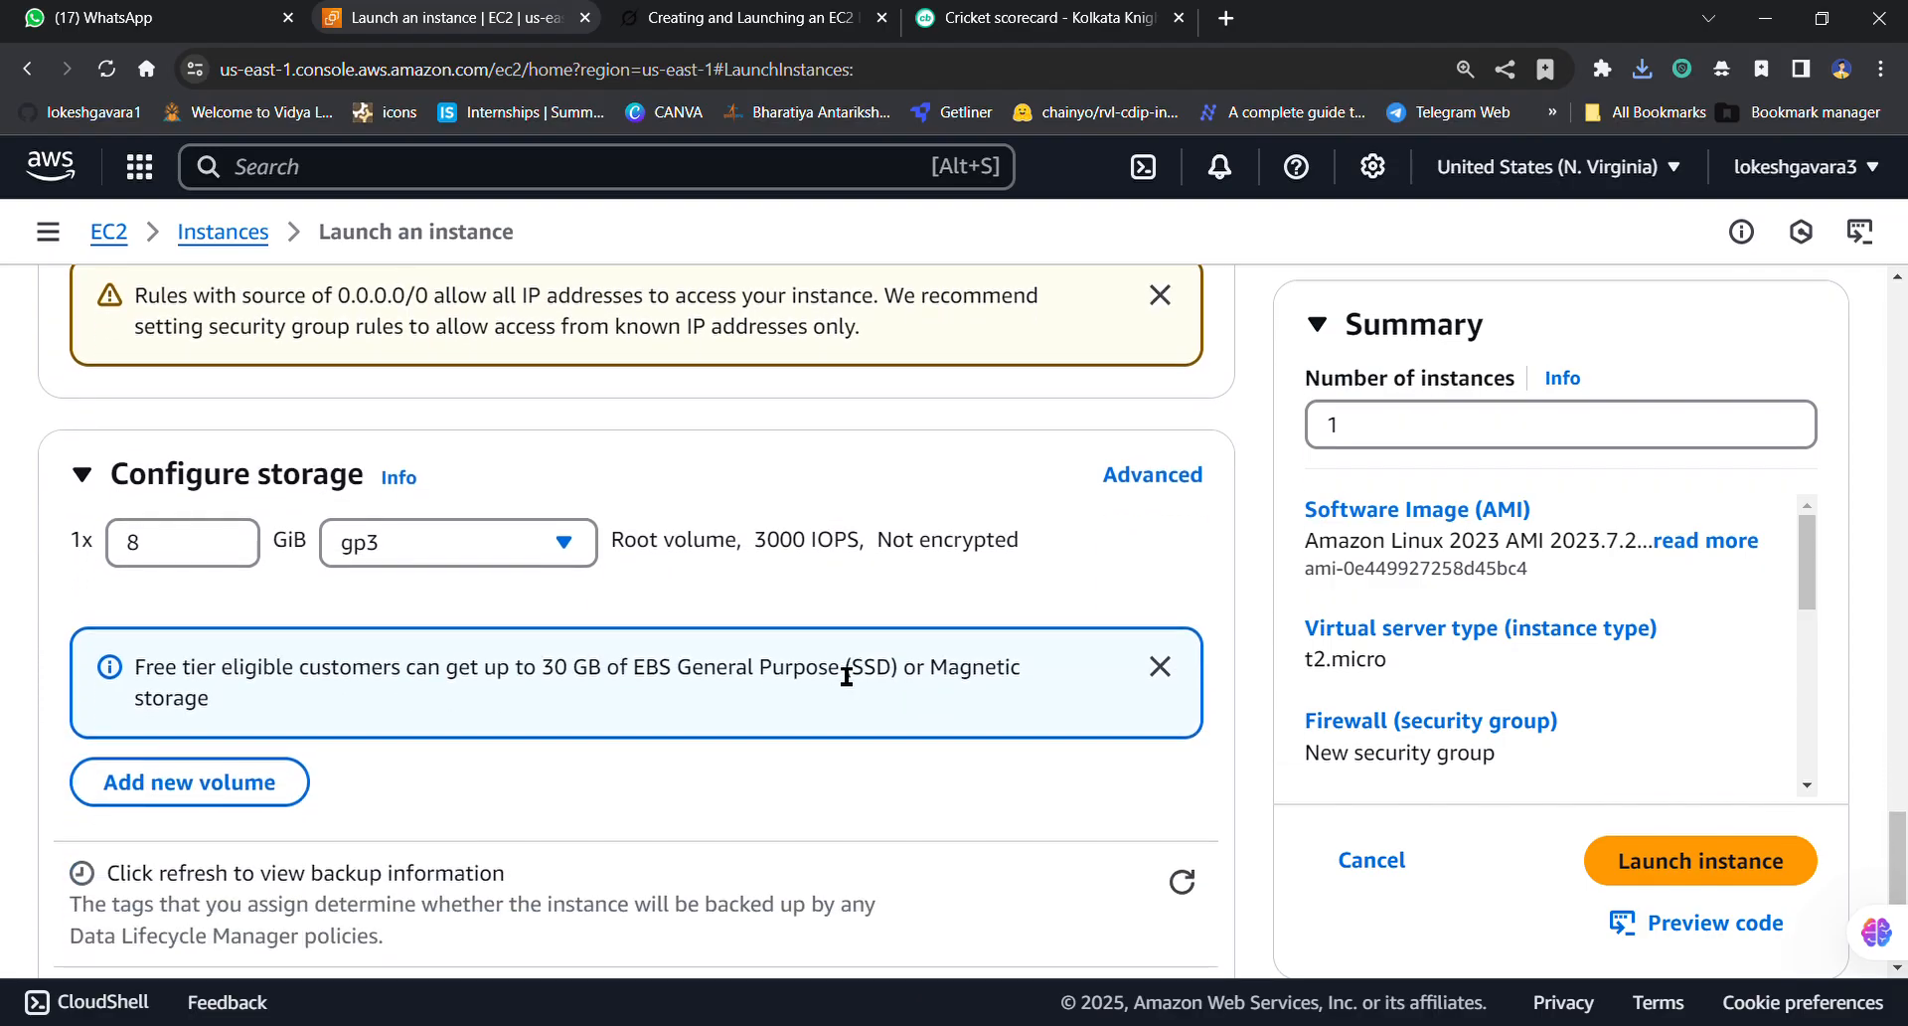
scroll(847, 676, down, 3)
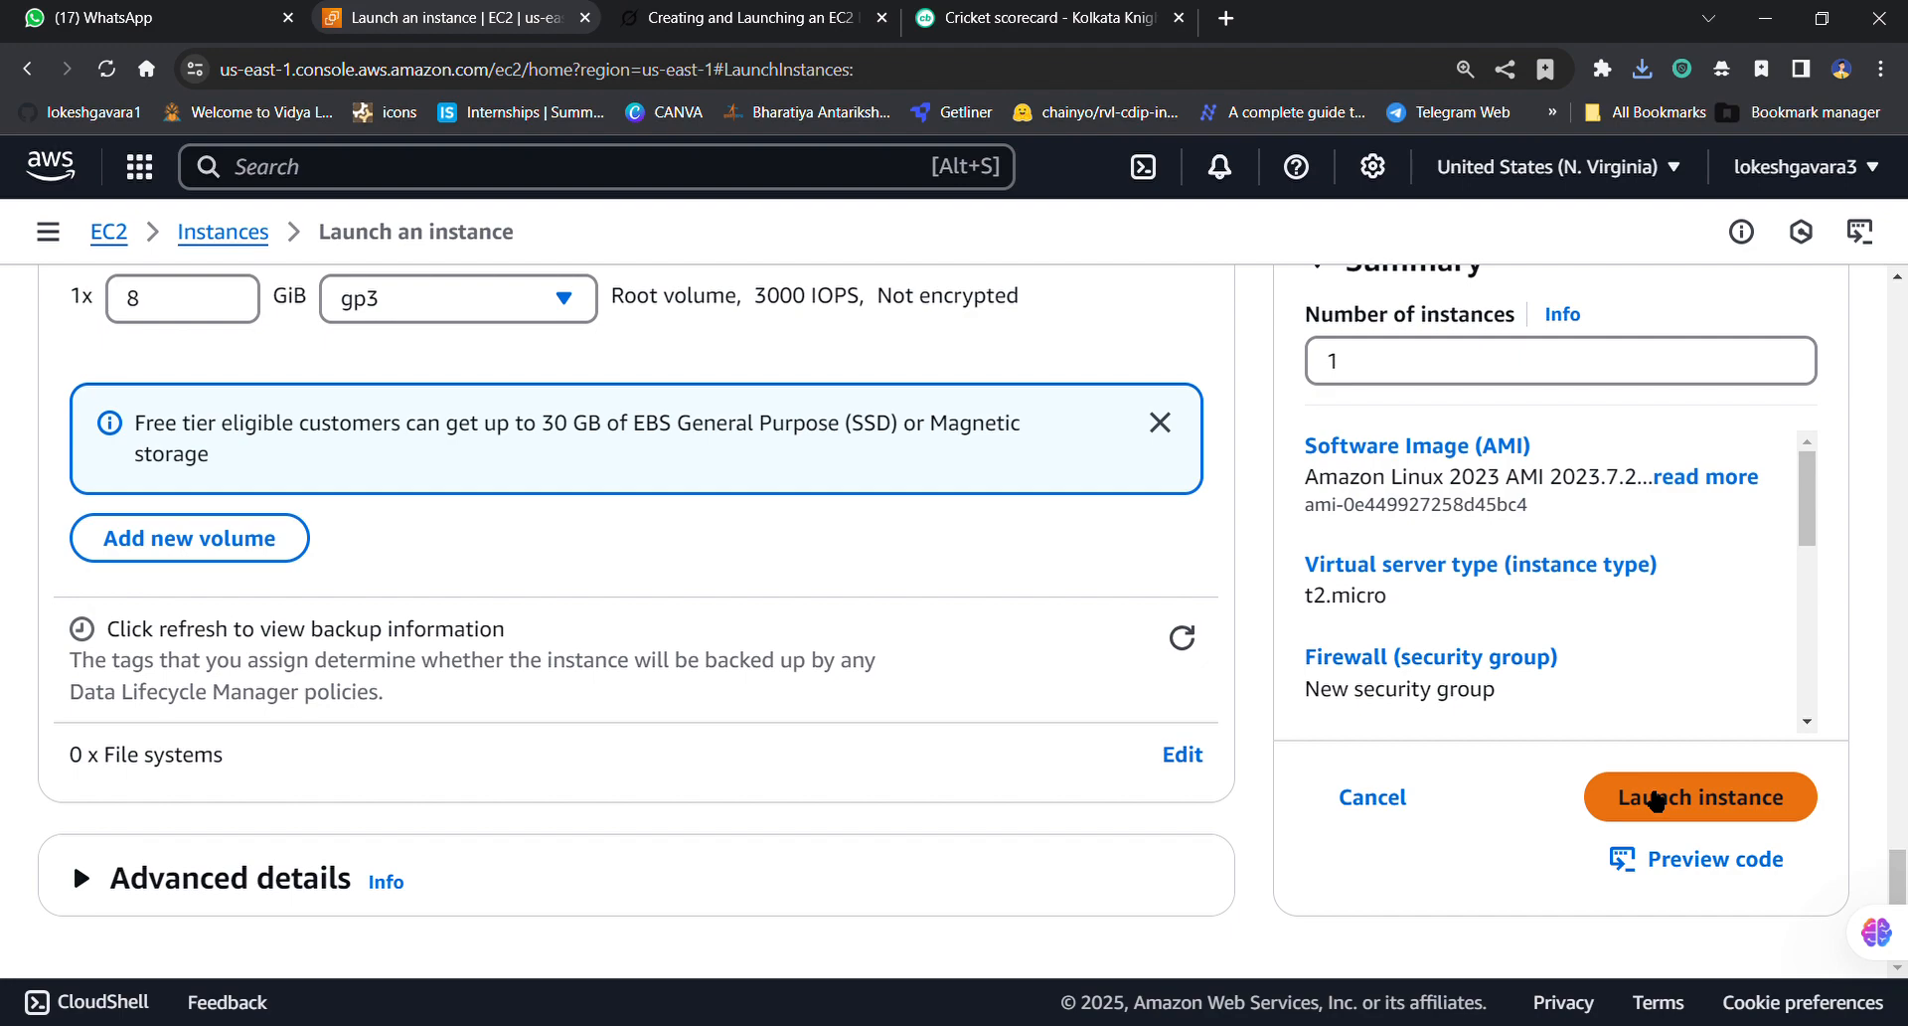
click(1654, 800)
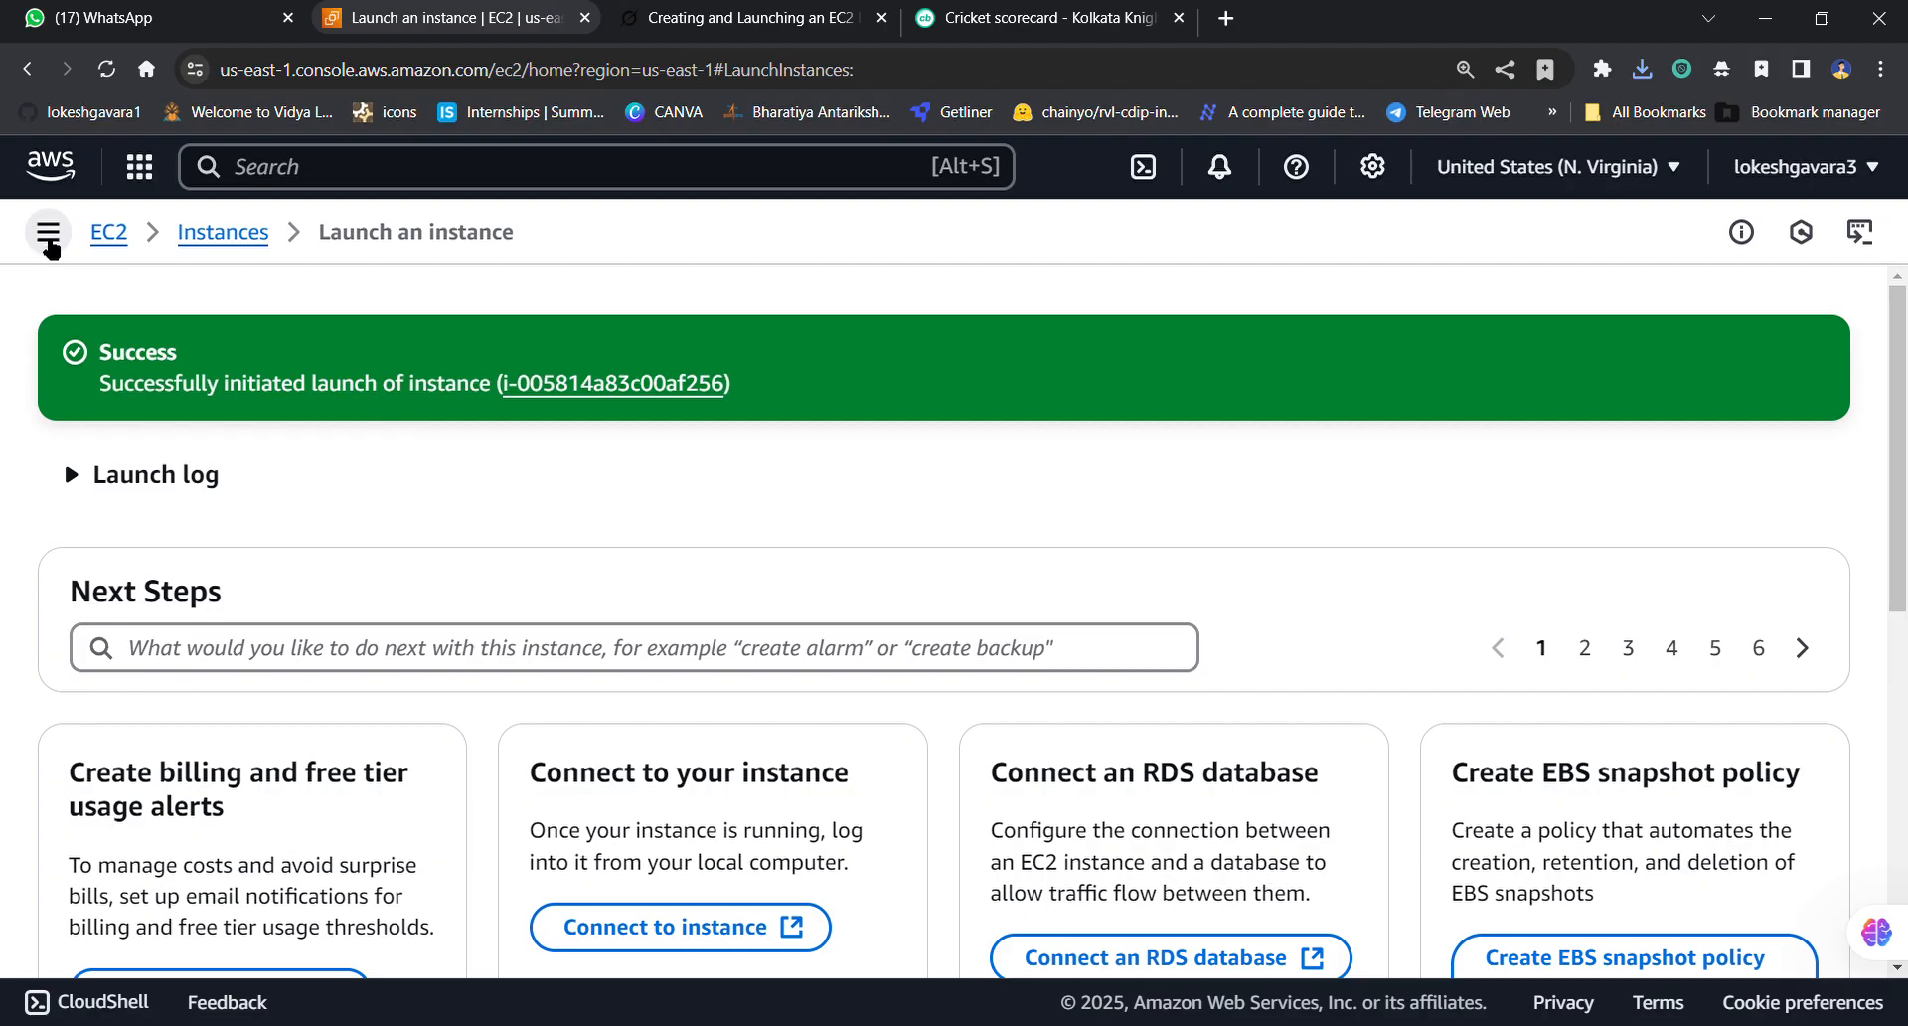
Step: Return to the EC2 Instances list and reload the page to check for the launched instance
click(58, 245)
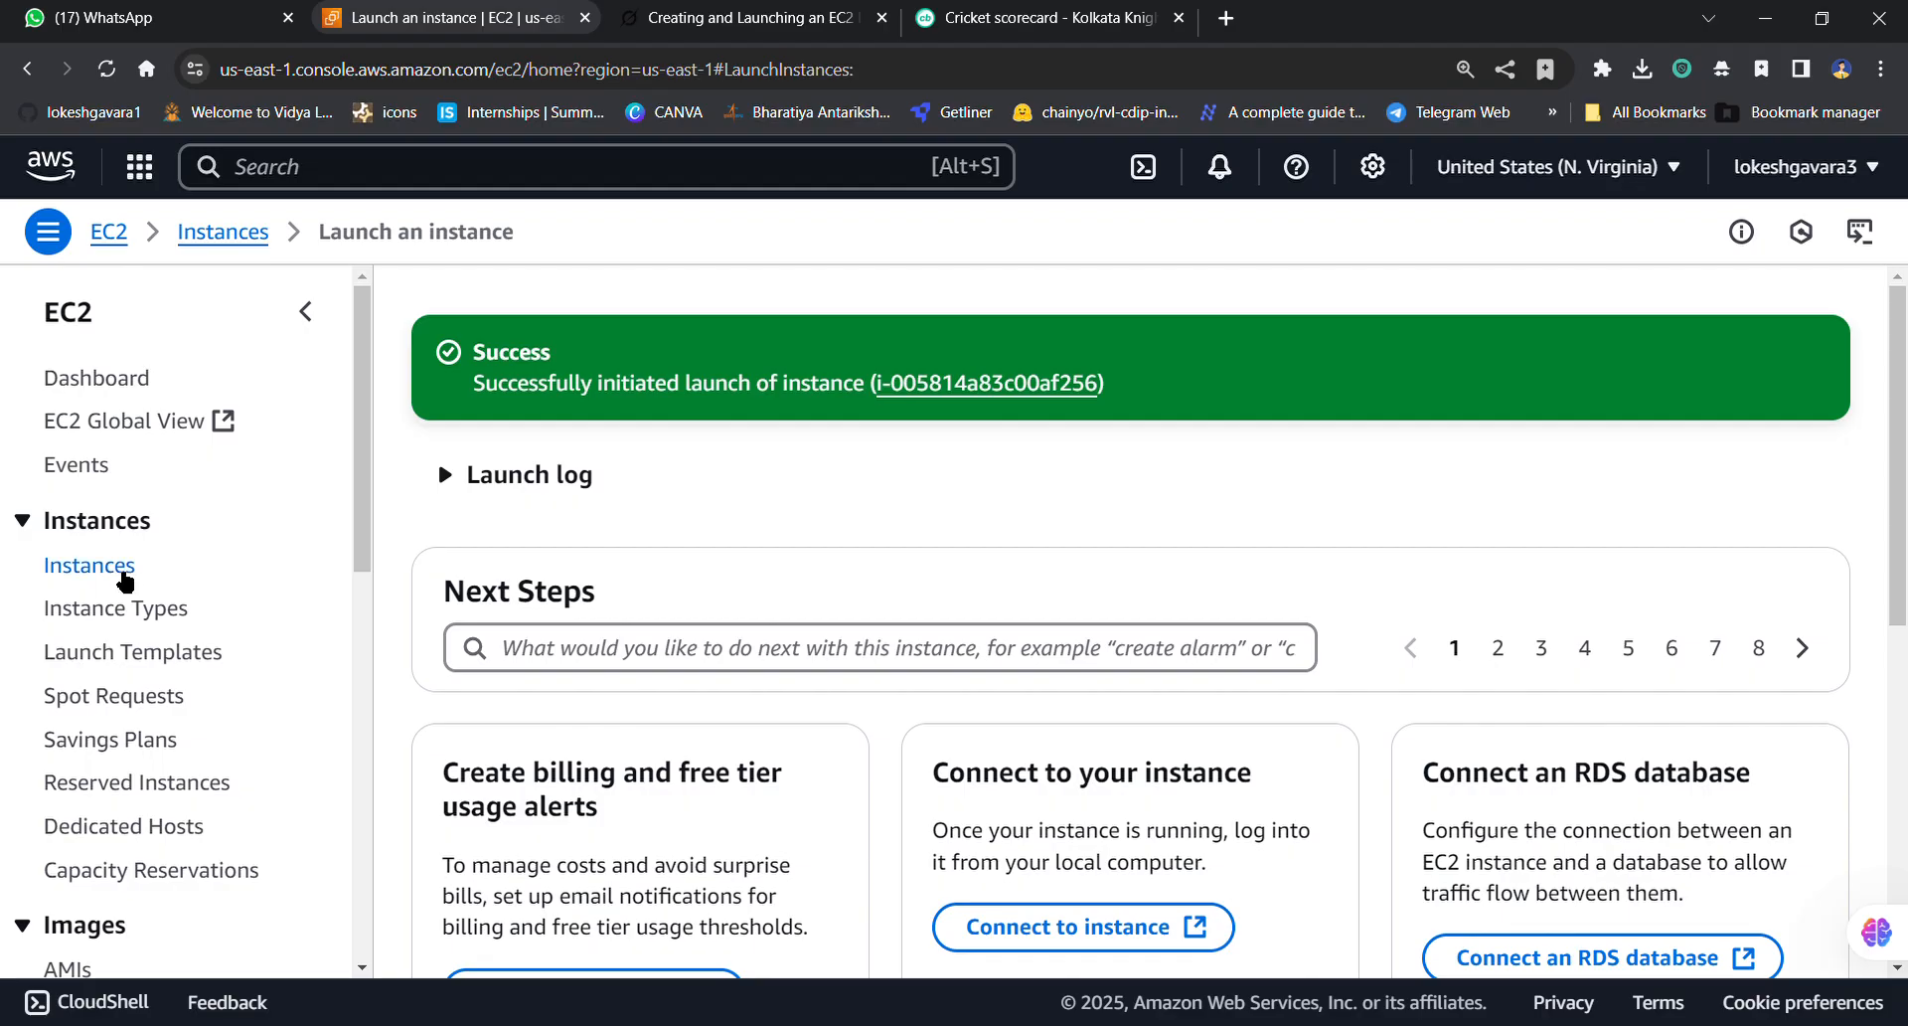
click(123, 577)
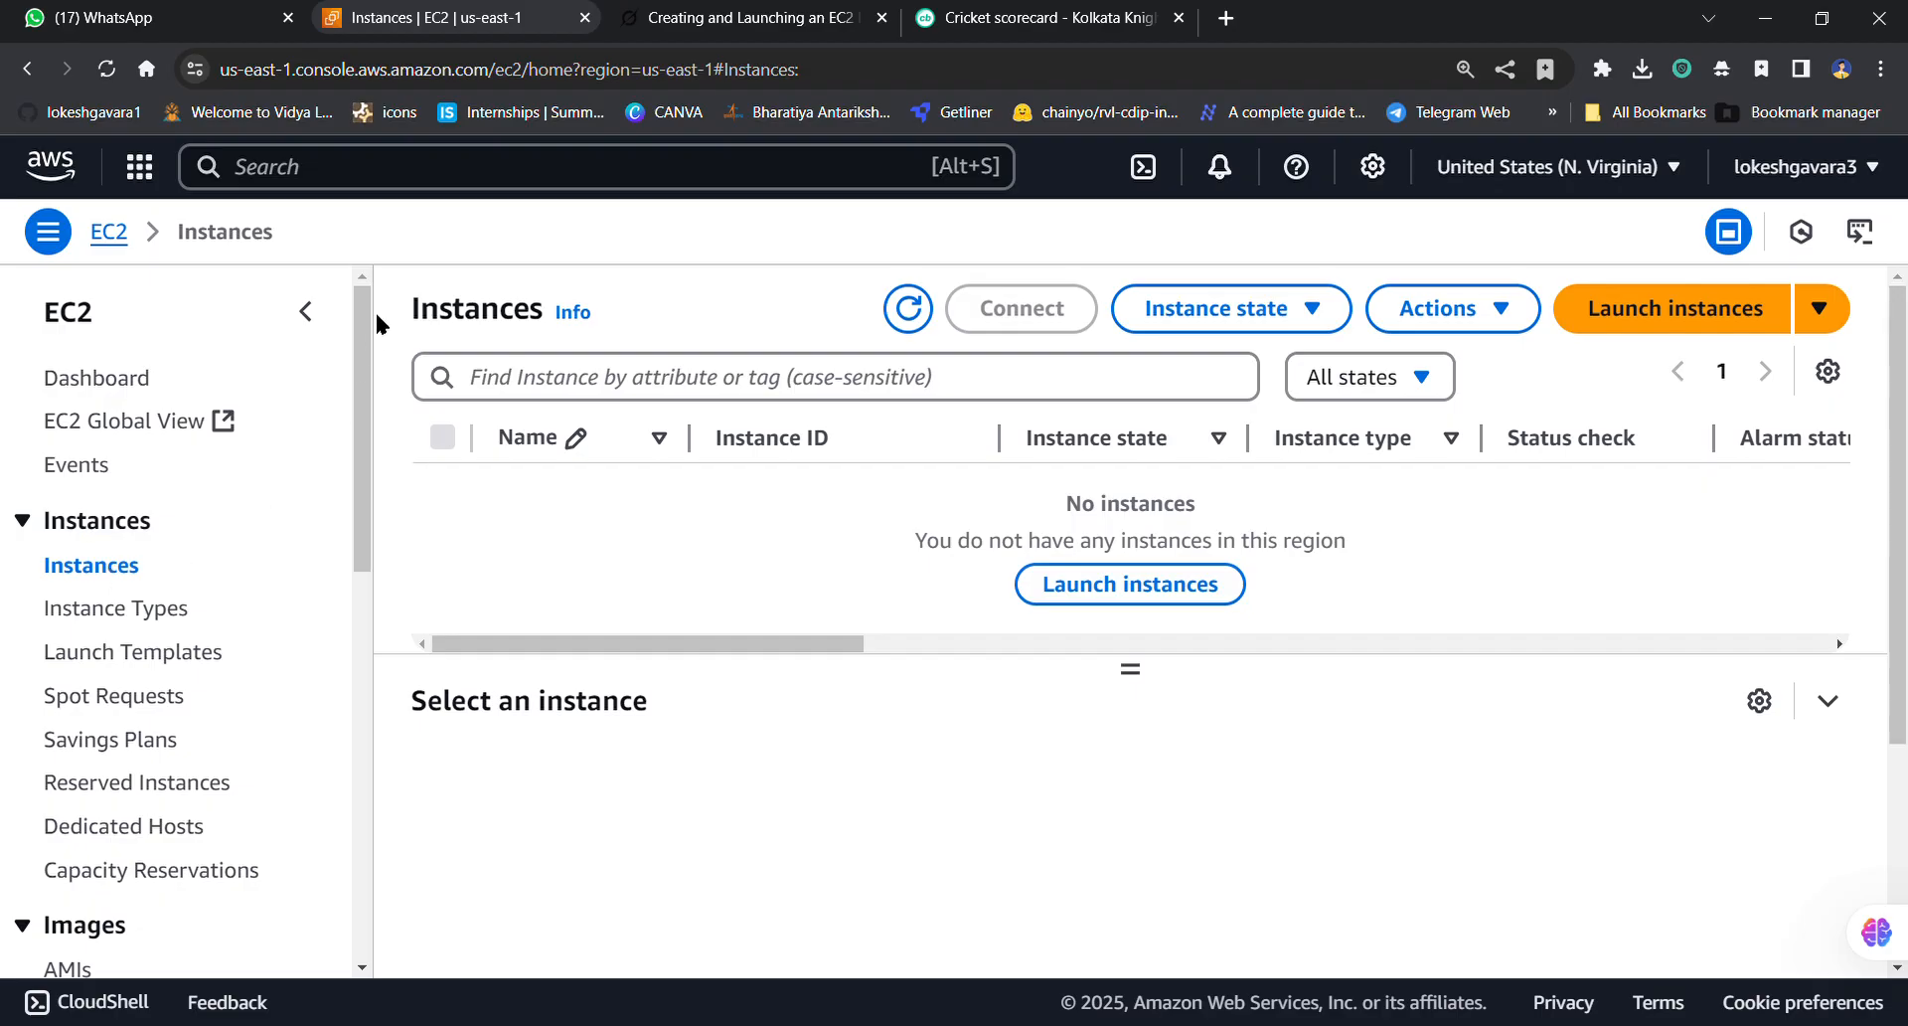
click(115, 71)
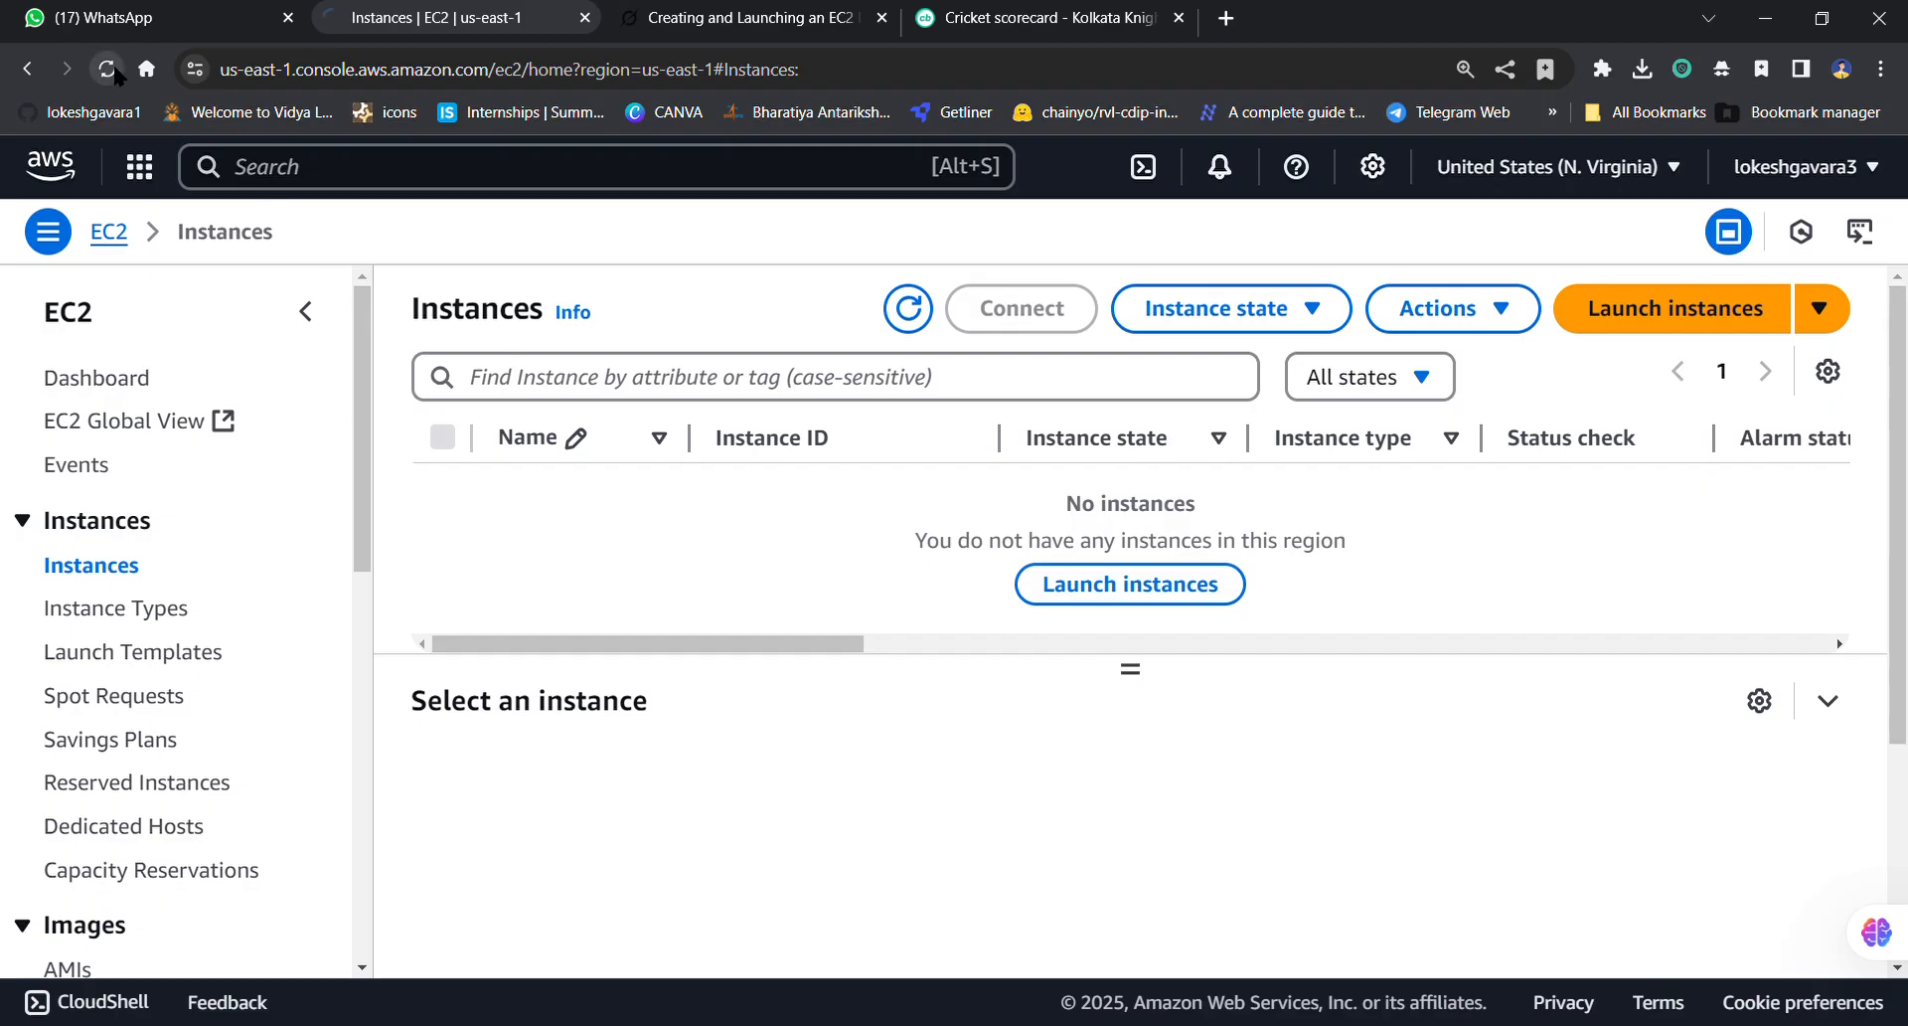